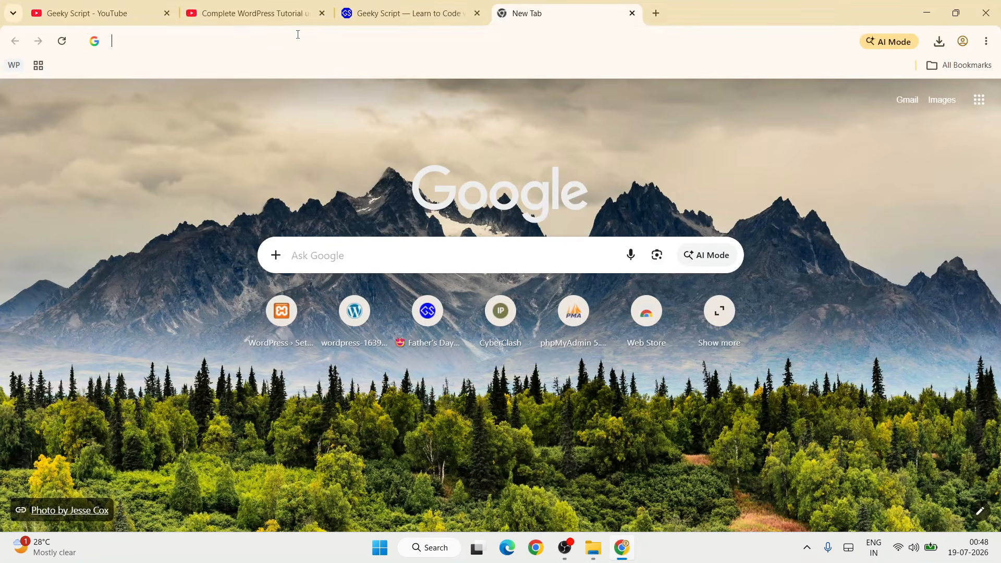
- Search the web for "mysql download" and open the MySQL Downloads page
{"action": "type", "text": "mysql"}
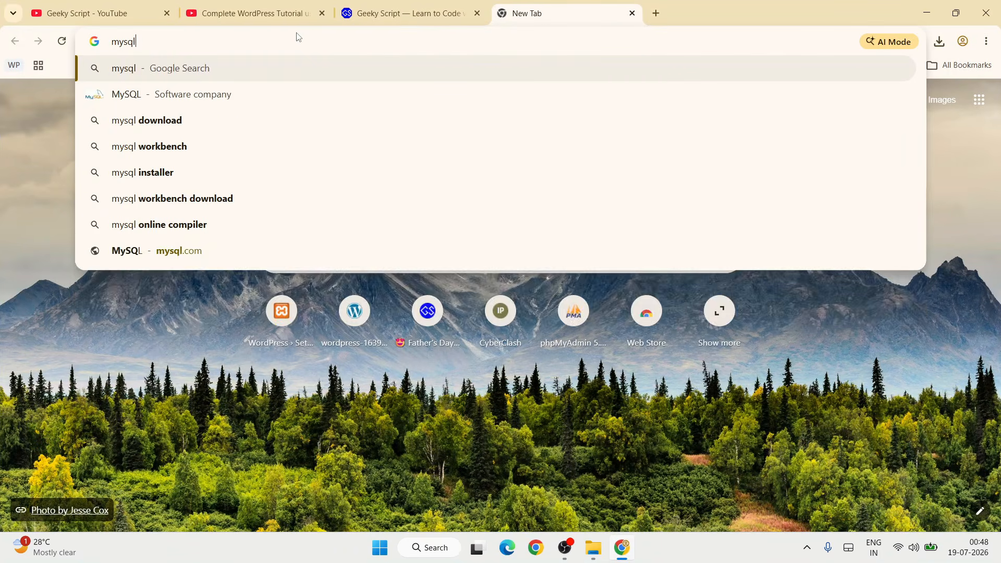
{"action": "type", "text": " d"}
{"action": "key", "text": "Return"}
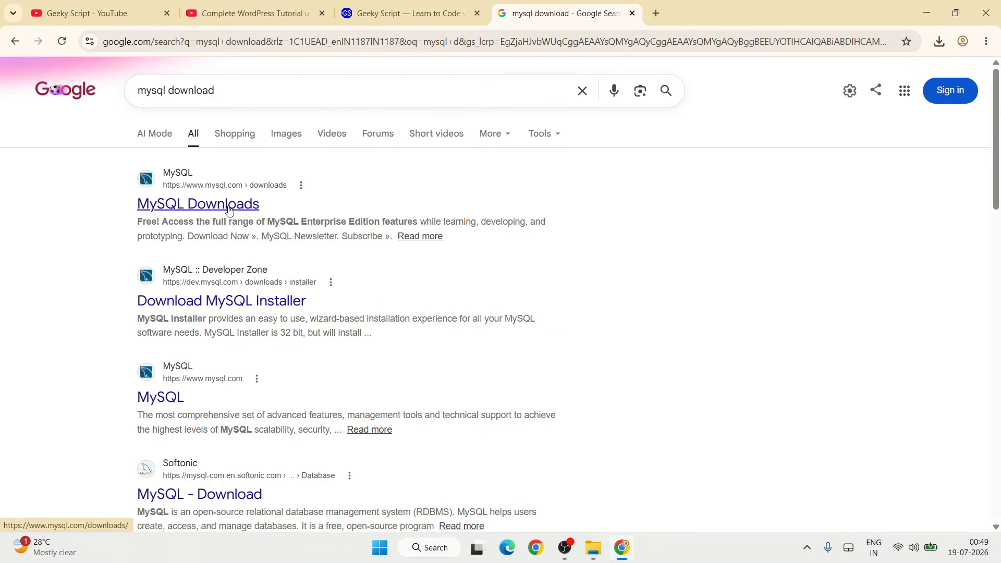
{"action": "scroll", "coordinate": [361, 244], "scroll_direction": "down", "scroll_amount": 6}
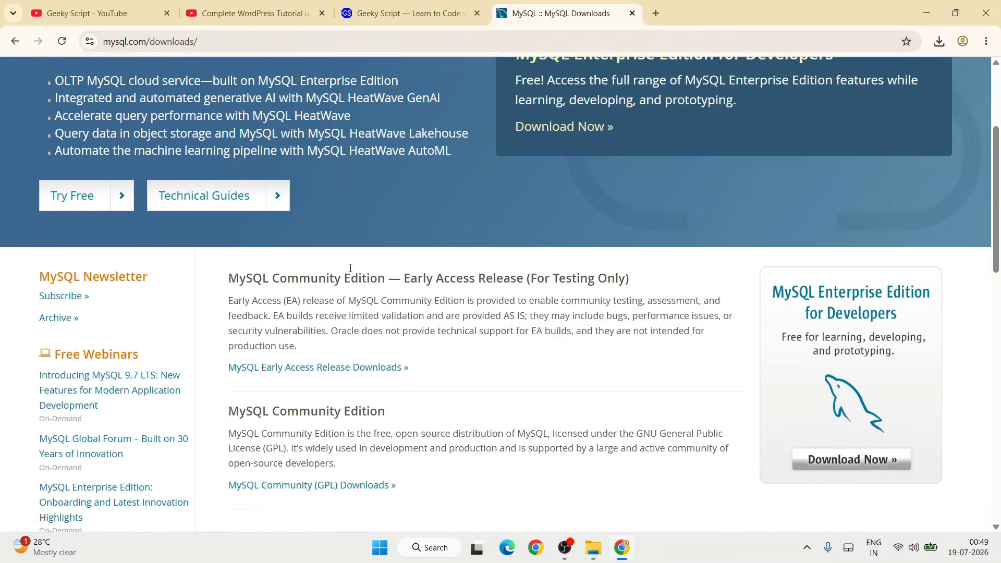
- Go to the MySQL Community (GPL) Downloads and open the MySQL Installer for Windows page
{"action": "scroll", "coordinate": [353, 266], "scroll_direction": "down", "scroll_amount": 1}
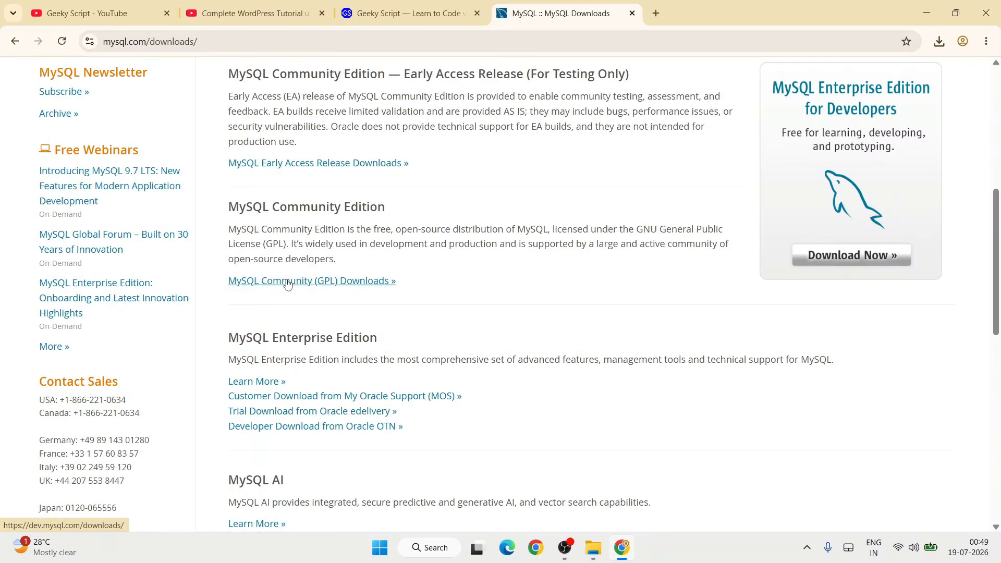
{"action": "left_click", "coordinate": [311, 281]}
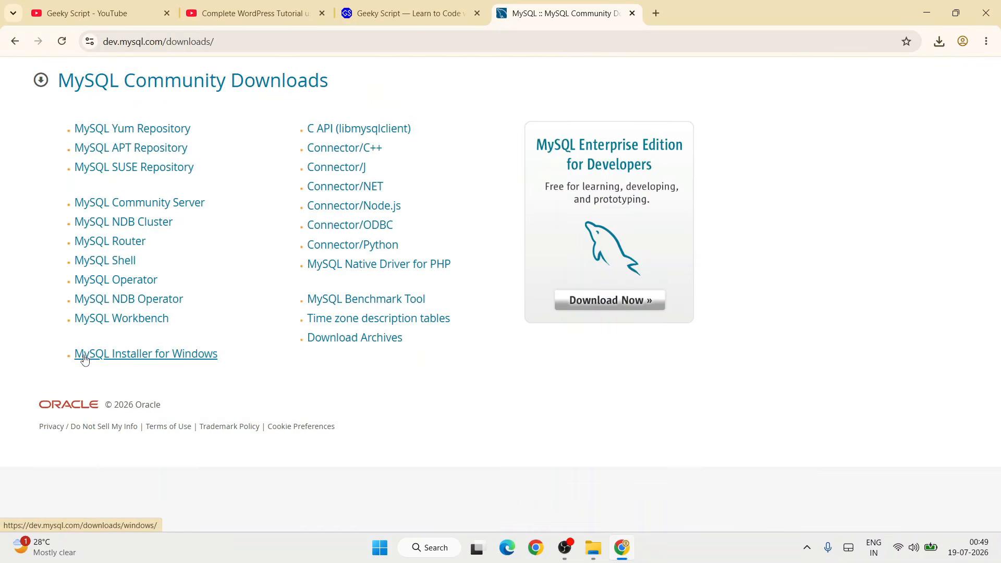
{"action": "left_click", "coordinate": [168, 355]}
{"action": "left_click", "coordinate": [373, 47]}
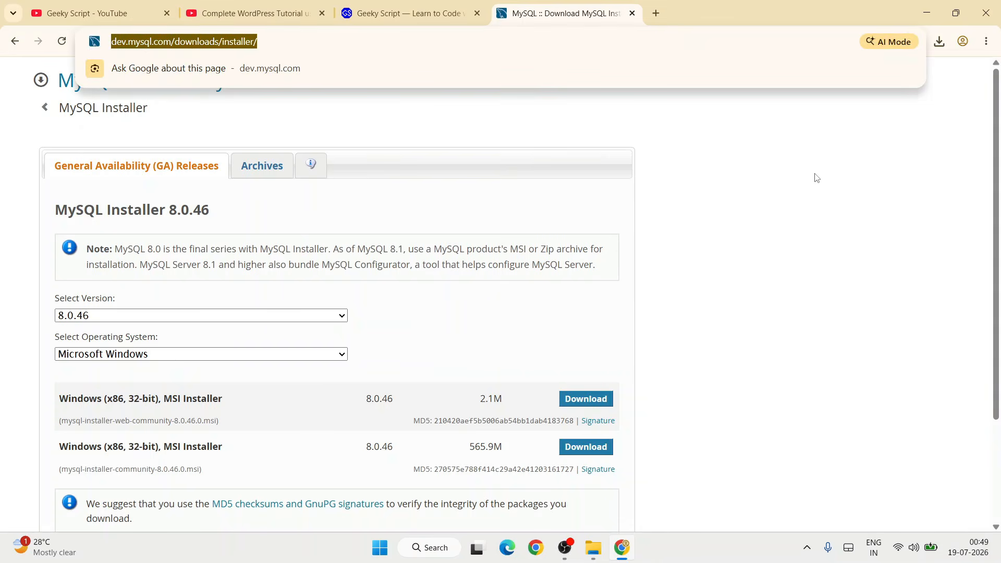
{"action": "left_click", "coordinate": [818, 202]}
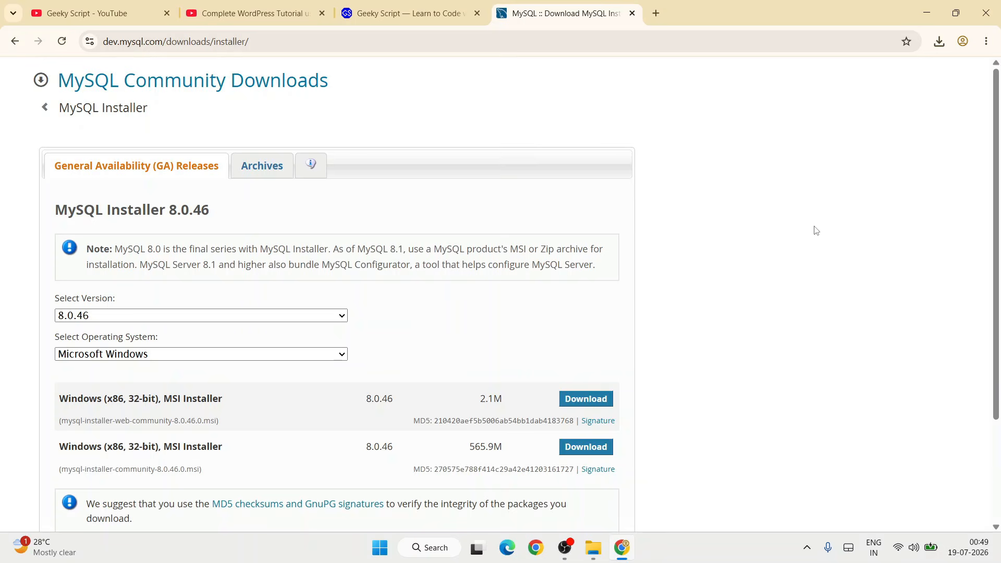
- Start downloading the 565.9M Windows MSI Installer 8.0.46 without signing in to an Oracle account, and cancel that download
{"action": "scroll", "coordinate": [814, 232], "scroll_direction": "down", "scroll_amount": 1}
{"action": "left_click_drag", "start_coordinate": [72, 381], "coordinate": [262, 381]}
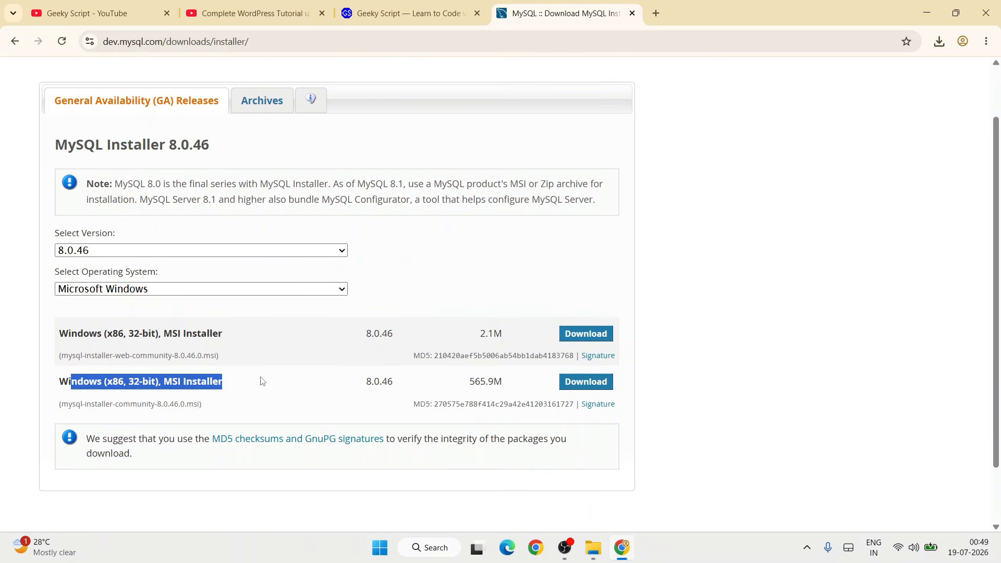
{"action": "left_click", "coordinate": [338, 388]}
{"action": "left_click_drag", "start_coordinate": [358, 387], "coordinate": [395, 386]}
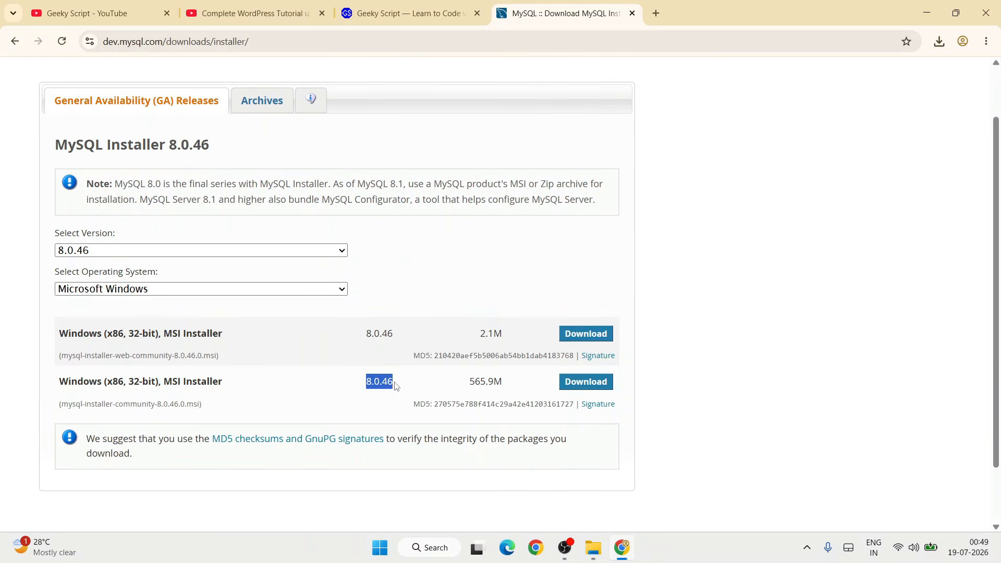
{"action": "left_click", "coordinate": [406, 385]}
{"action": "left_click_drag", "start_coordinate": [486, 381], "coordinate": [515, 385]}
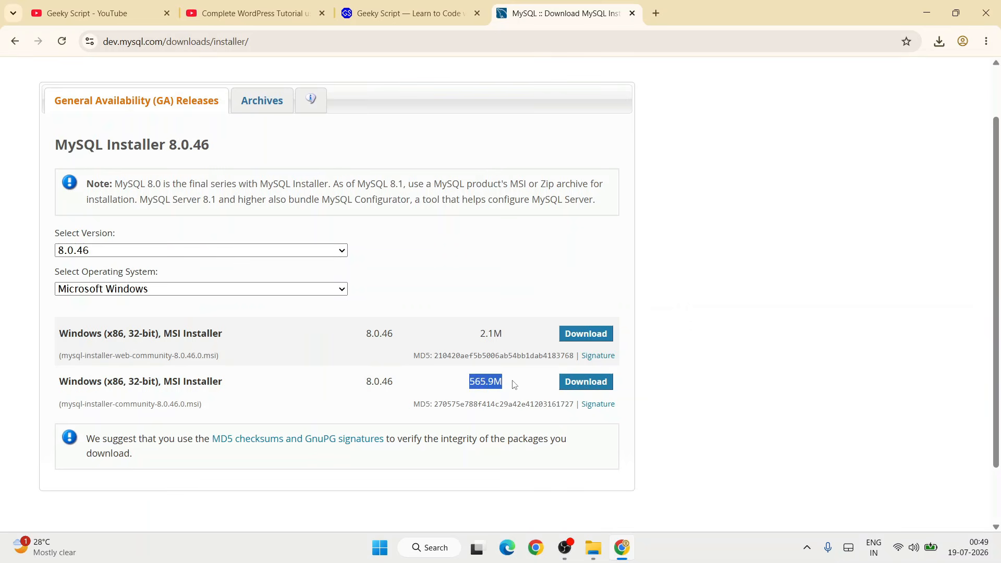
{"action": "left_click", "coordinate": [484, 385]}
{"action": "left_click", "coordinate": [598, 389]}
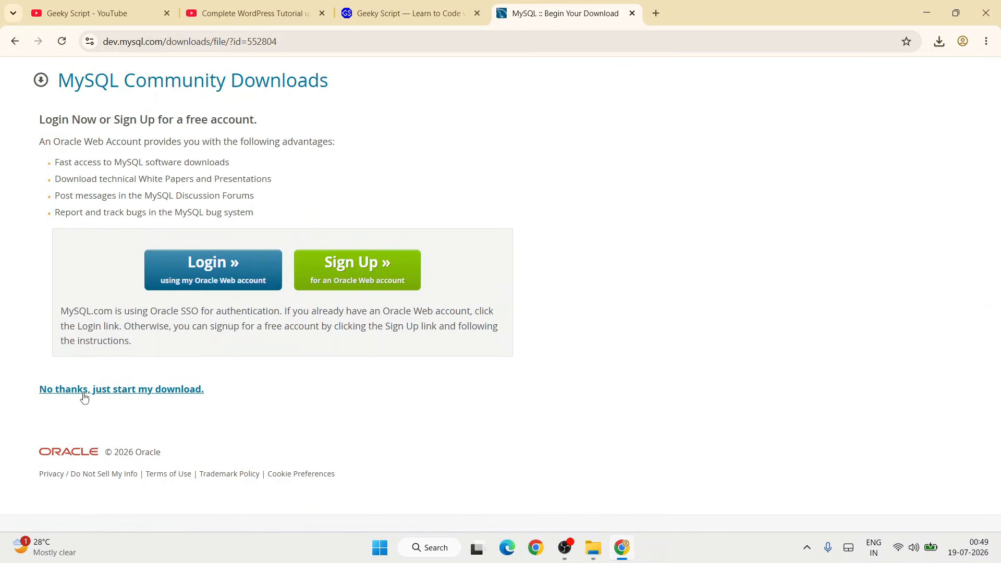
{"action": "left_click", "coordinate": [87, 397]}
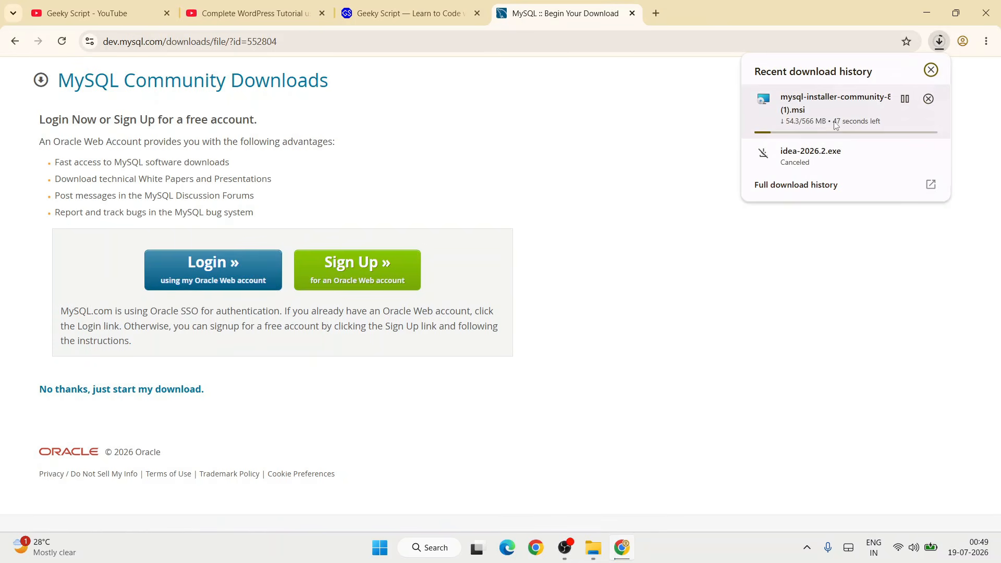
{"action": "left_click", "coordinate": [929, 100]}
- Switch to File Explorer and run mysql-installer-community-8.0.46.0.msi from the Downloads files folder, granting it permission
{"action": "left_click", "coordinate": [922, 9]}
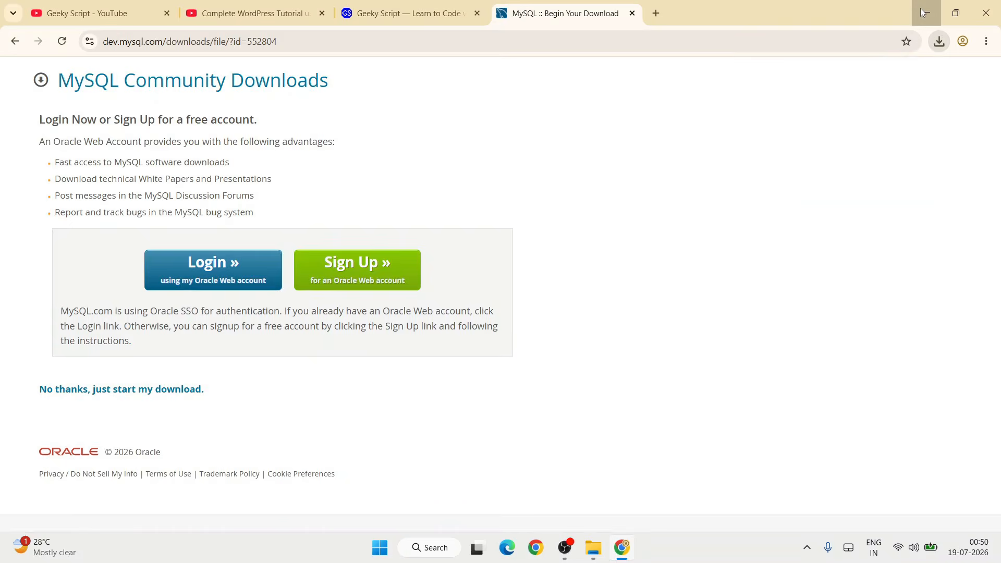
{"action": "left_click", "coordinate": [922, 9]}
{"action": "left_click", "coordinate": [595, 552]}
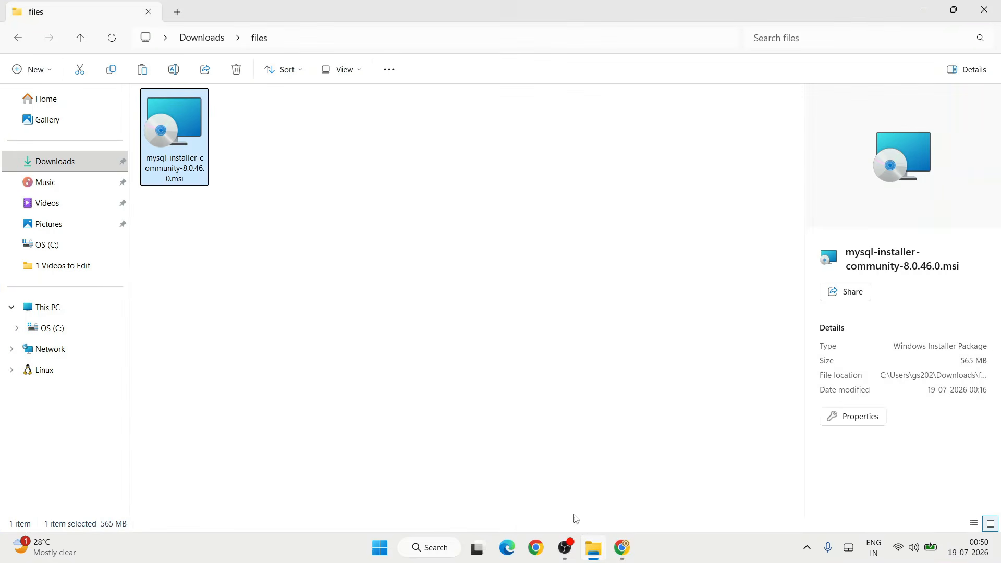
{"action": "double_click", "coordinate": [189, 119]}
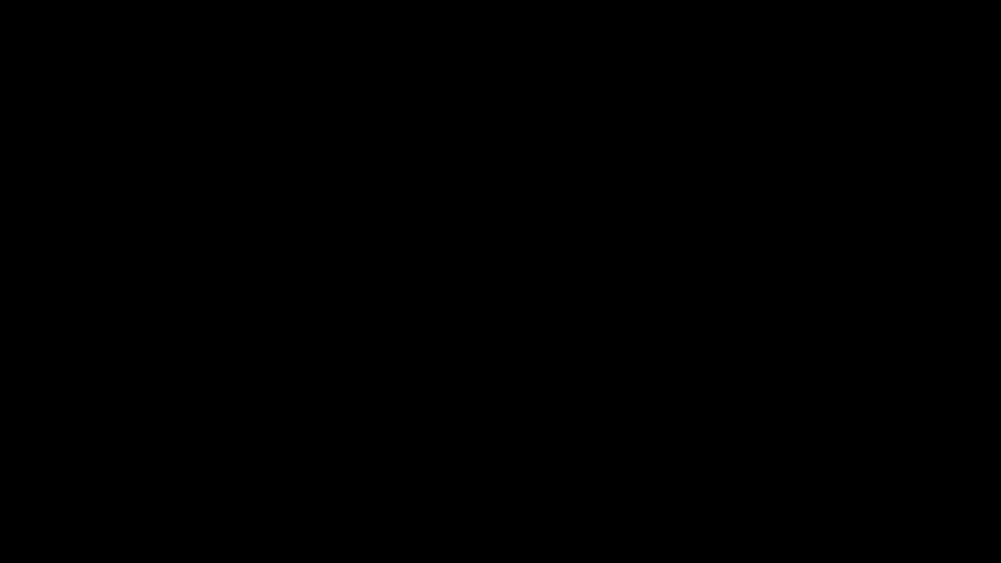
{"action": "key", "text": "alt+y"}
{"action": "left_click", "coordinate": [457, 384]}
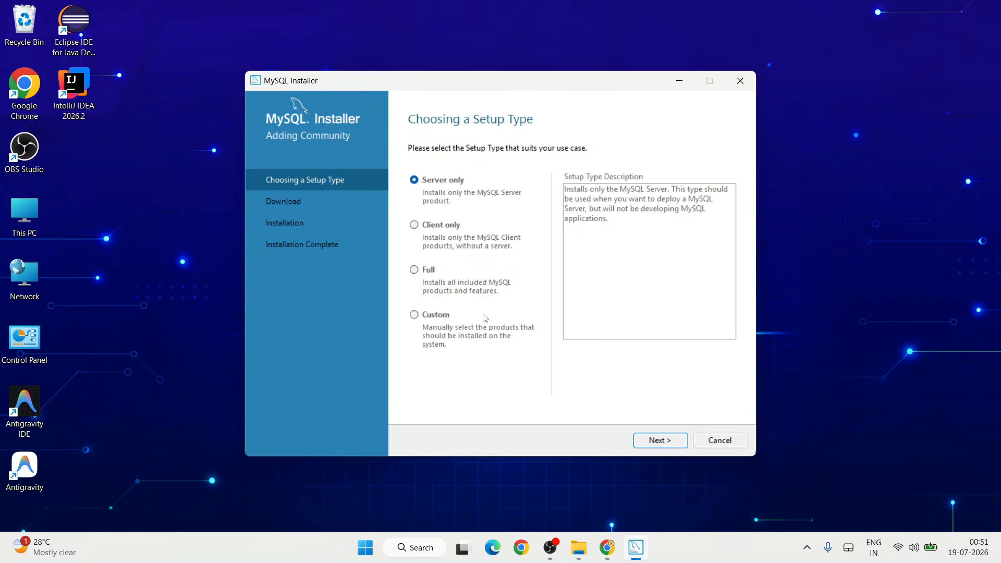
- Choose the Custom setup type and add MySQL Server 8.0.46 - X64 to the products to install
{"action": "left_click", "coordinate": [437, 323]}
{"action": "left_click", "coordinate": [652, 439]}
{"action": "left_click", "coordinate": [415, 209]}
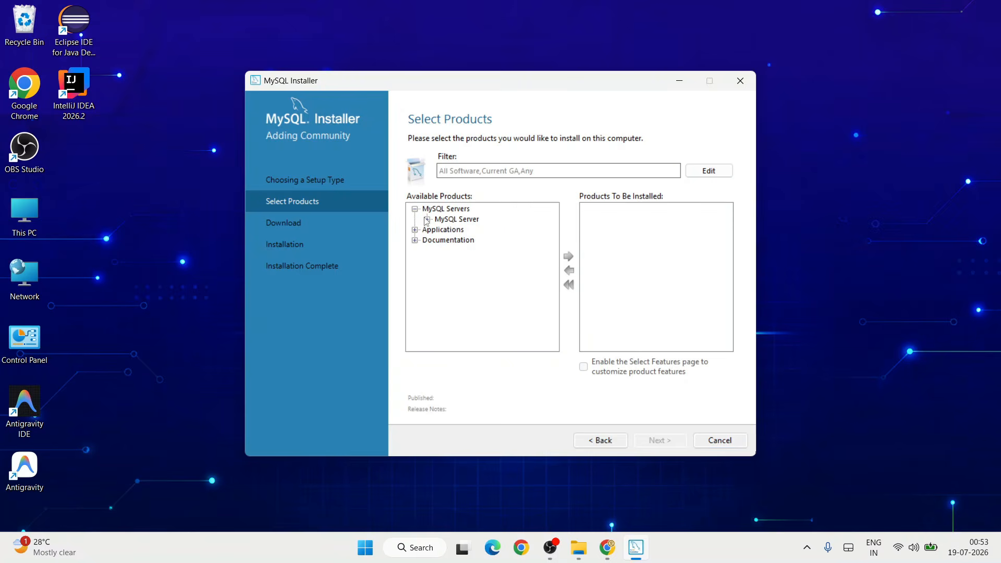
{"action": "left_click", "coordinate": [427, 219]}
{"action": "left_click", "coordinate": [439, 230]}
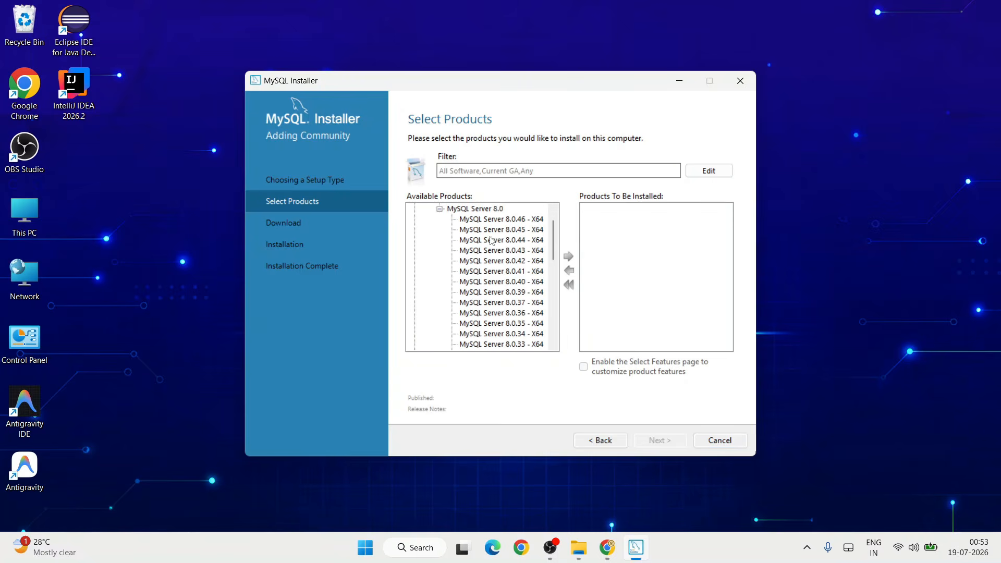
{"action": "left_click", "coordinate": [502, 219]}
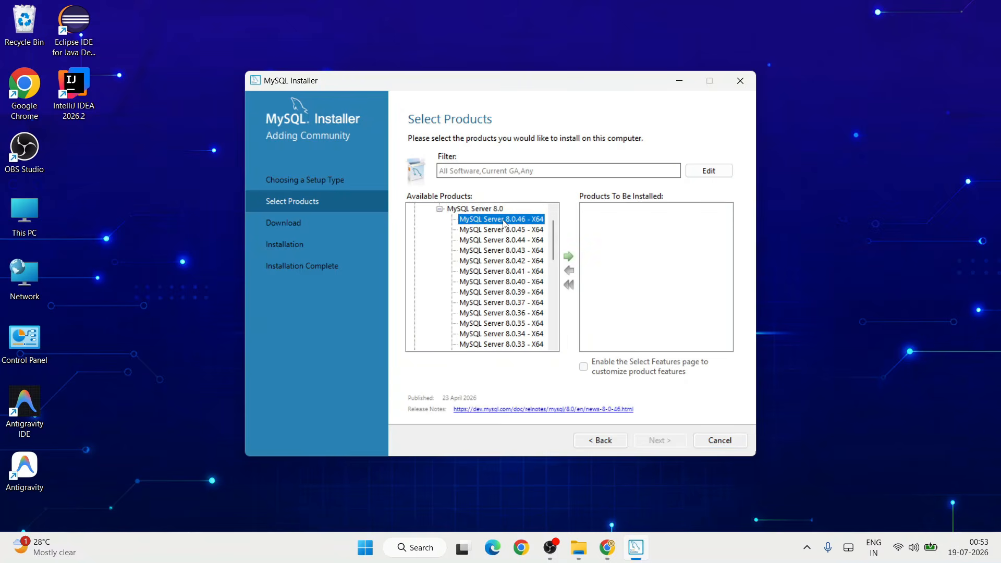
{"action": "left_click", "coordinate": [569, 257]}
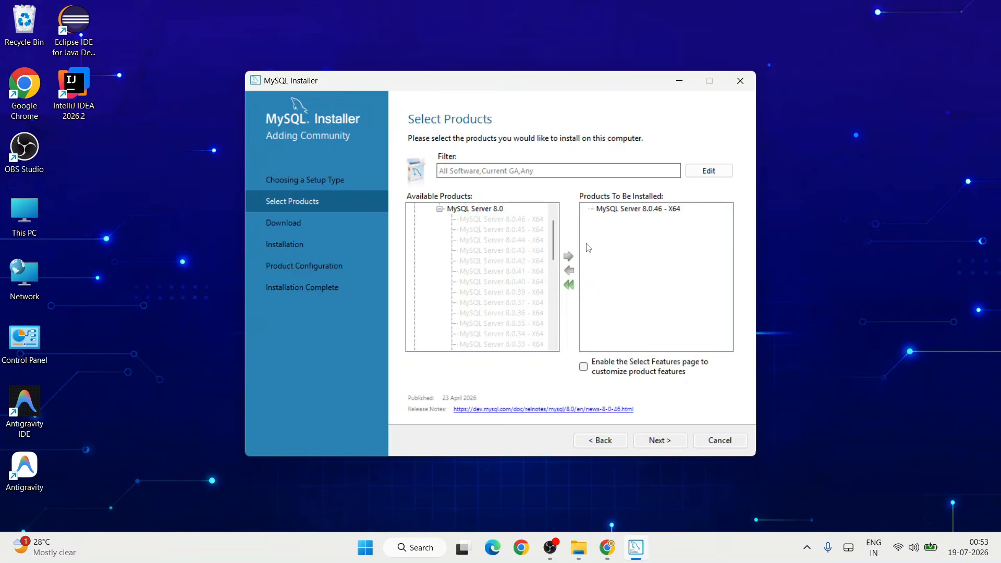
- Add MySQL Workbench 8.0.47 - X64 from the Applications group to the products to install
{"action": "scroll", "coordinate": [497, 288], "scroll_direction": "down", "scroll_amount": 10}
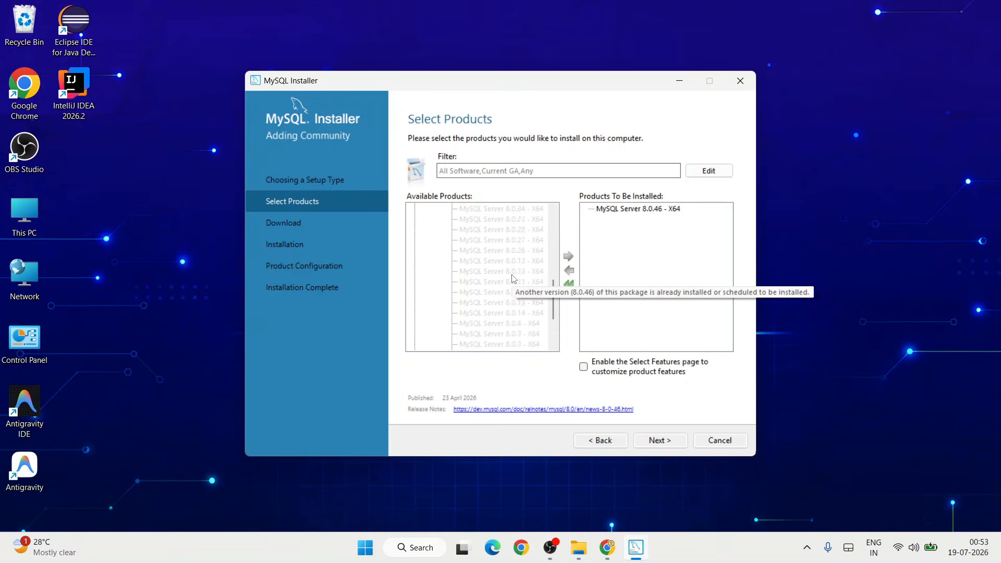
{"action": "left_click", "coordinate": [414, 334]}
{"action": "left_click", "coordinate": [427, 324]}
{"action": "left_click", "coordinate": [441, 314]}
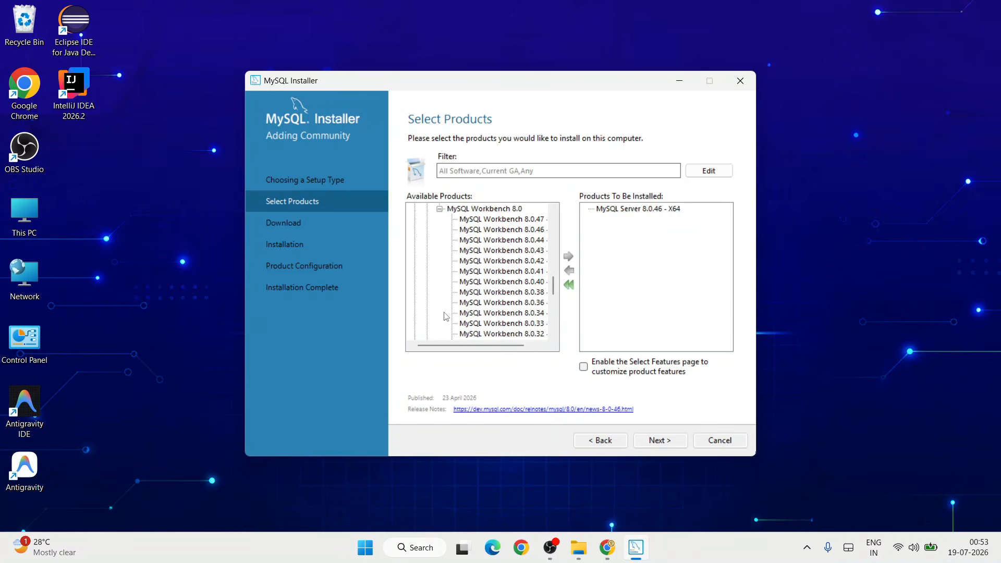
{"action": "left_click", "coordinate": [514, 220]}
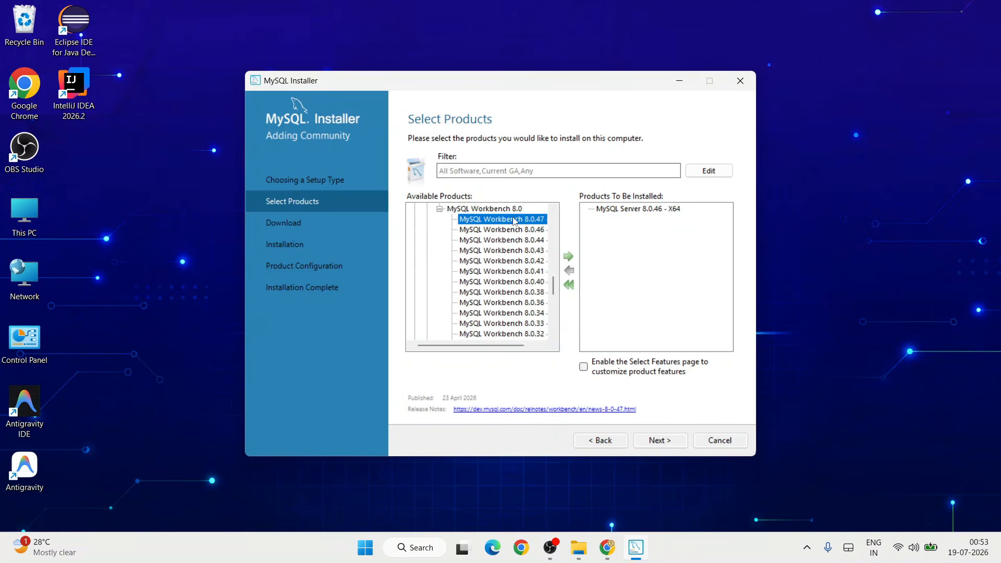
{"action": "left_click", "coordinate": [569, 258]}
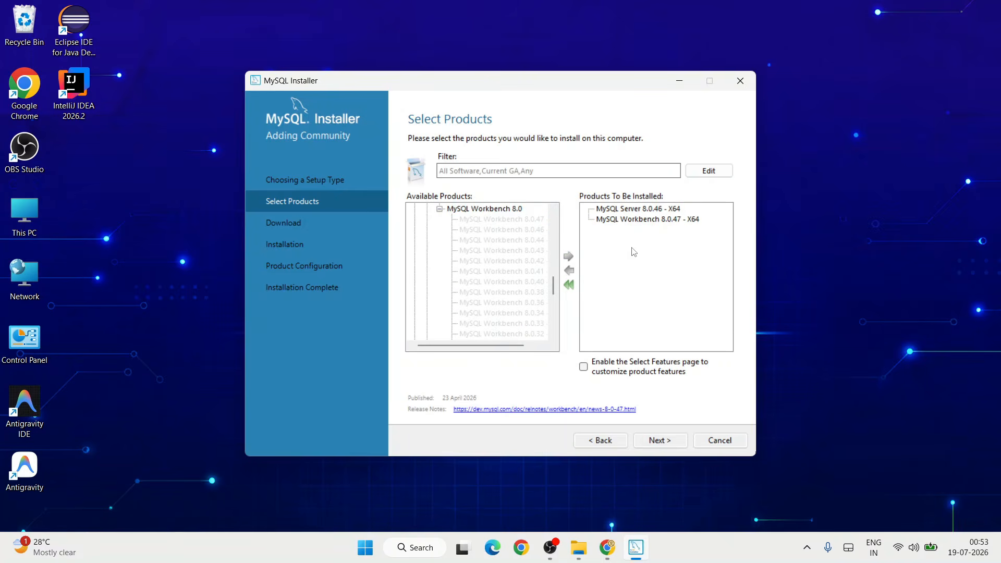
- Add MySQL Shell 8.0.46 - X64 to the products to install
{"action": "scroll", "coordinate": [487, 290], "scroll_direction": "down", "scroll_amount": 7}
{"action": "left_click", "coordinate": [427, 314]}
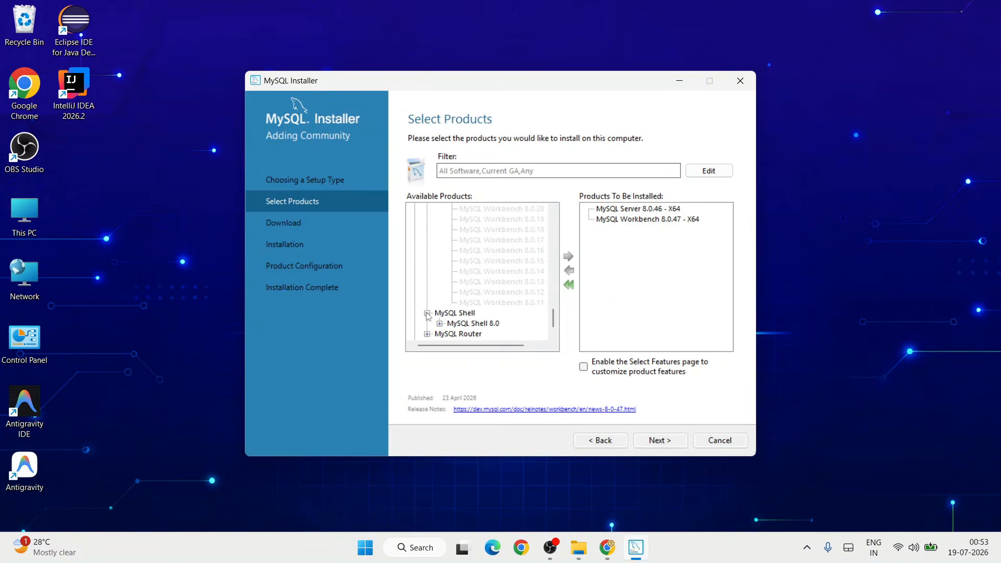
{"action": "left_click", "coordinate": [439, 312]}
{"action": "left_click", "coordinate": [520, 220]}
{"action": "left_click", "coordinate": [569, 257]}
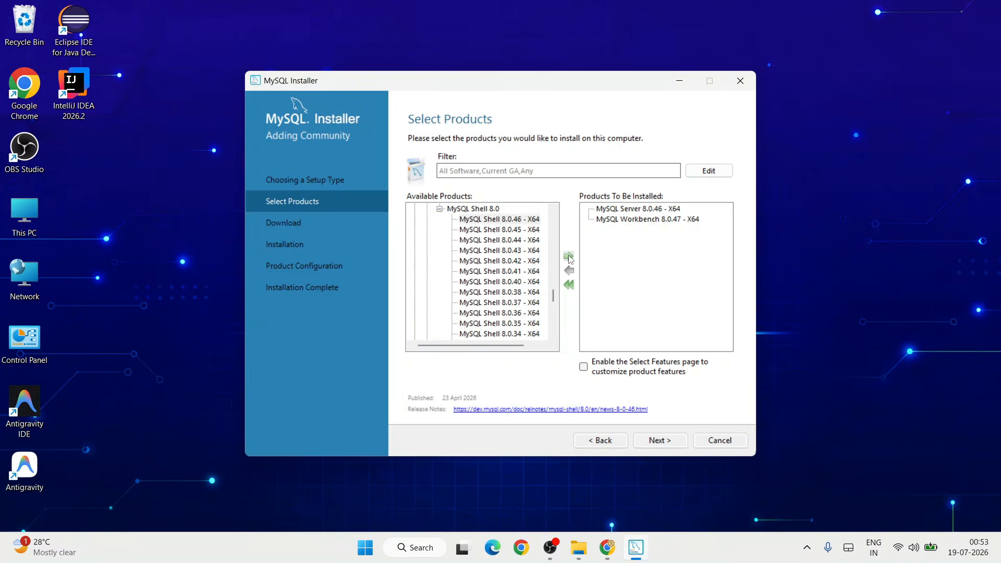
- Accept the product selection and path settings, download the three selected MySQL packages, and start installing them
{"action": "left_click", "coordinate": [669, 442]}
{"action": "left_click", "coordinate": [669, 443]}
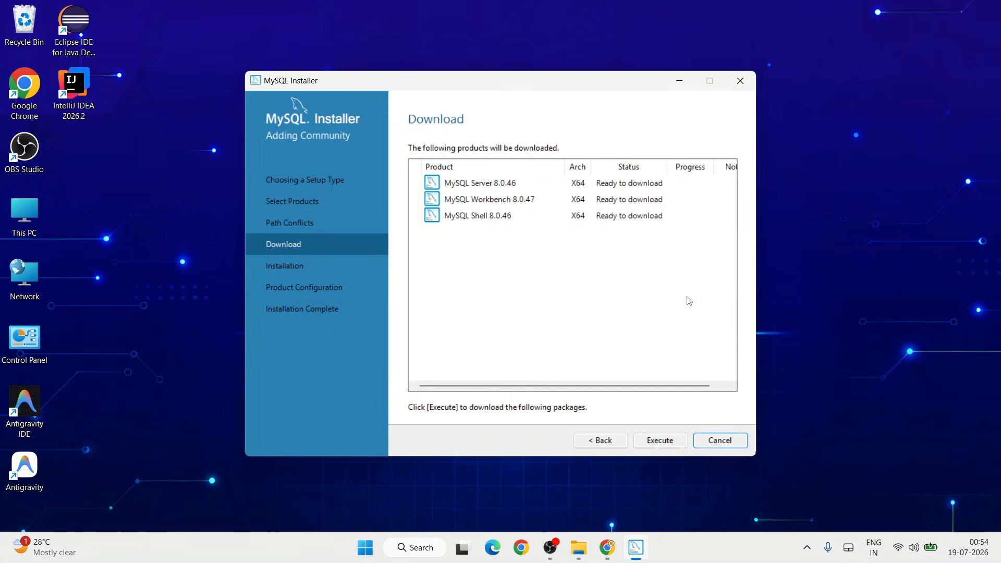
{"action": "left_click", "coordinate": [660, 440]}
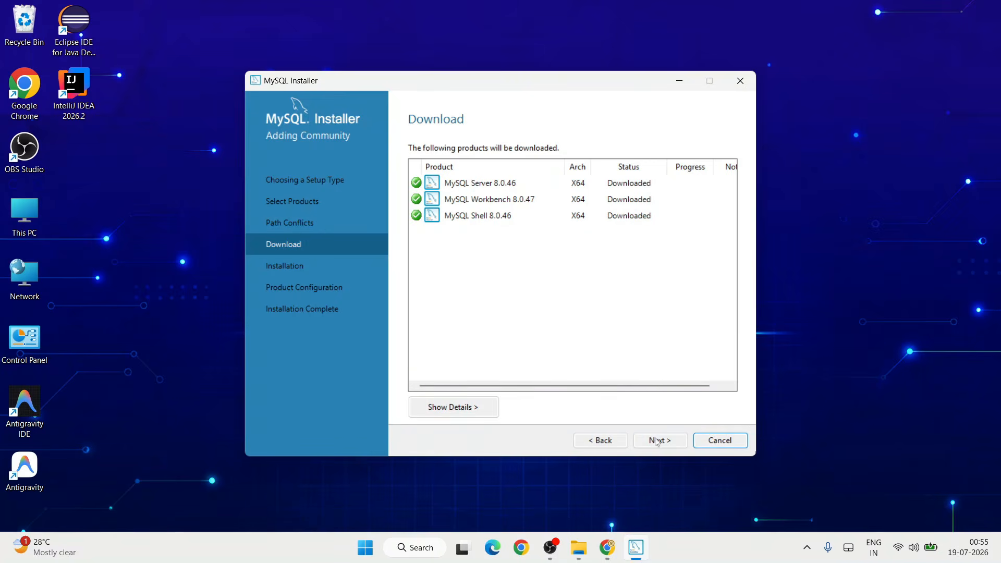
{"action": "left_click", "coordinate": [658, 442]}
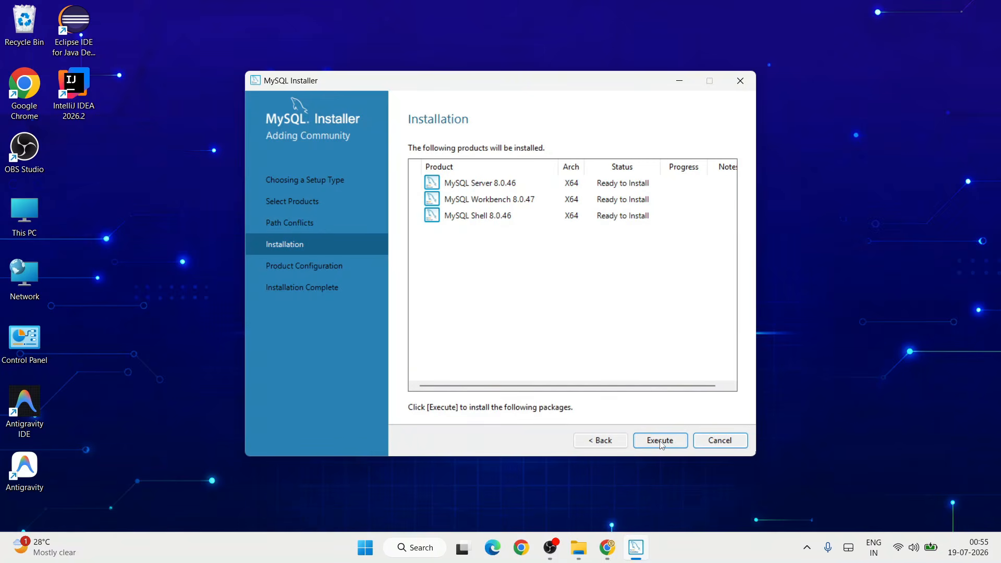
{"action": "left_click", "coordinate": [660, 441]}
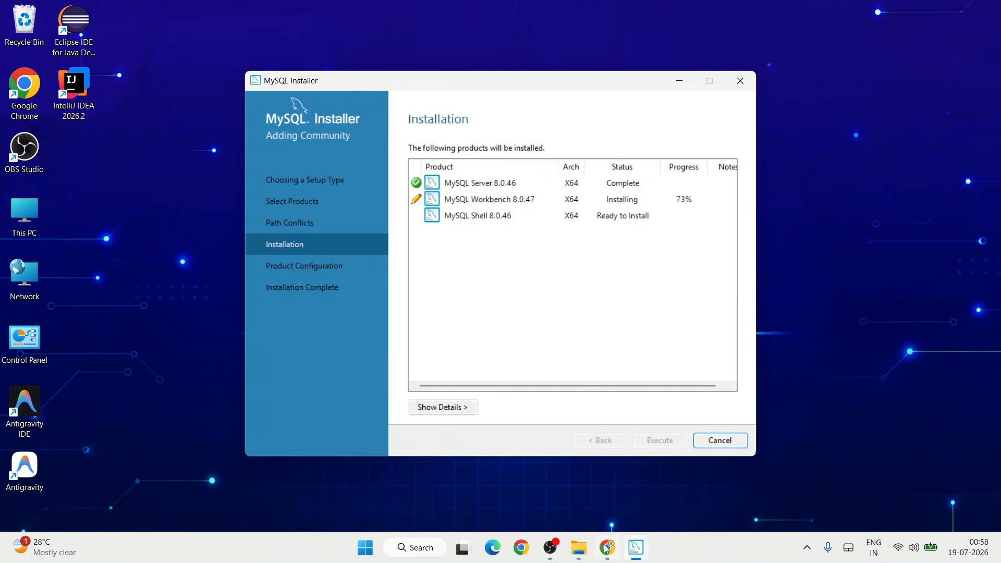
- Switch to the Geeky Script site in Chrome, search for "mysql", and look through the MySQL Basics tutorial page
{"action": "left_click", "coordinate": [607, 546]}
{"action": "left_click", "coordinate": [421, 5]}
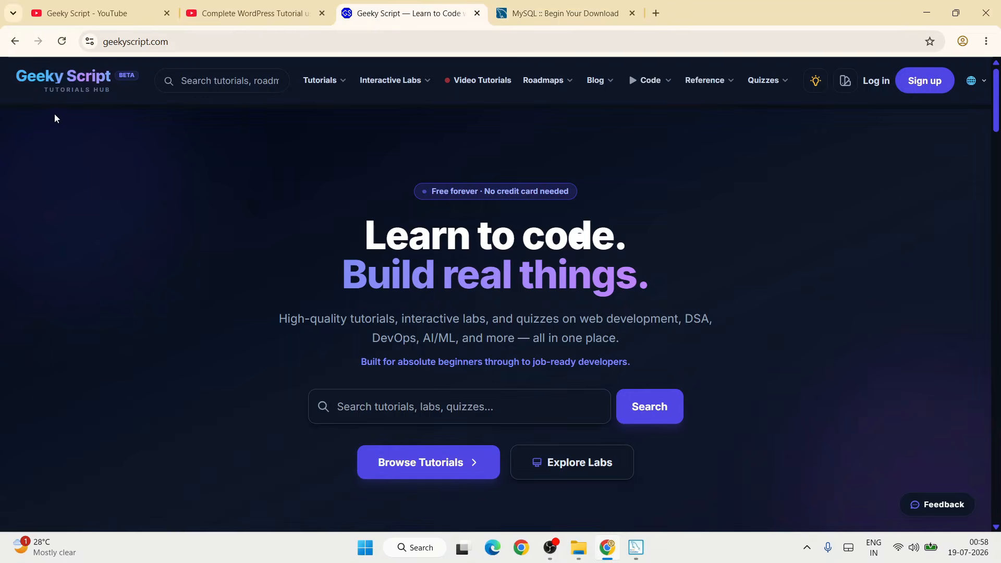
{"action": "left_click", "coordinate": [436, 406]}
{"action": "type", "text": "mysql"}
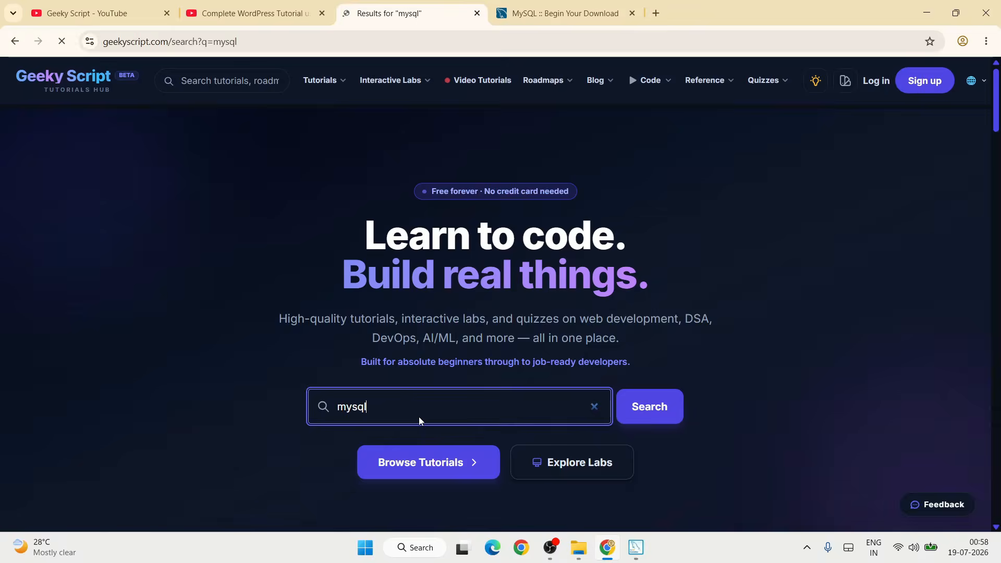
{"action": "scroll", "coordinate": [437, 374], "scroll_direction": "down", "scroll_amount": 2}
{"action": "scroll", "coordinate": [437, 373], "scroll_direction": "down", "scroll_amount": 3}
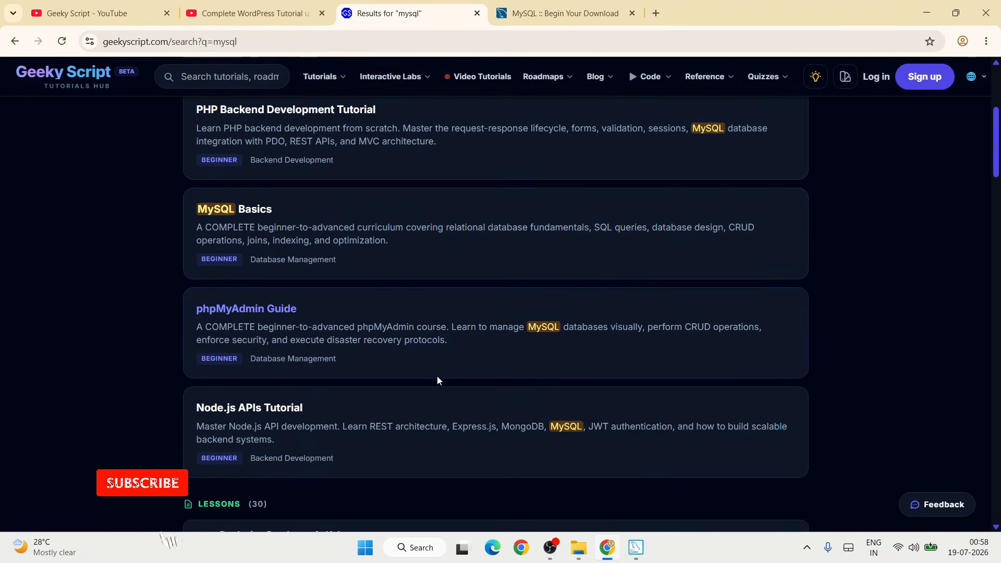
{"action": "left_click", "coordinate": [223, 215]}
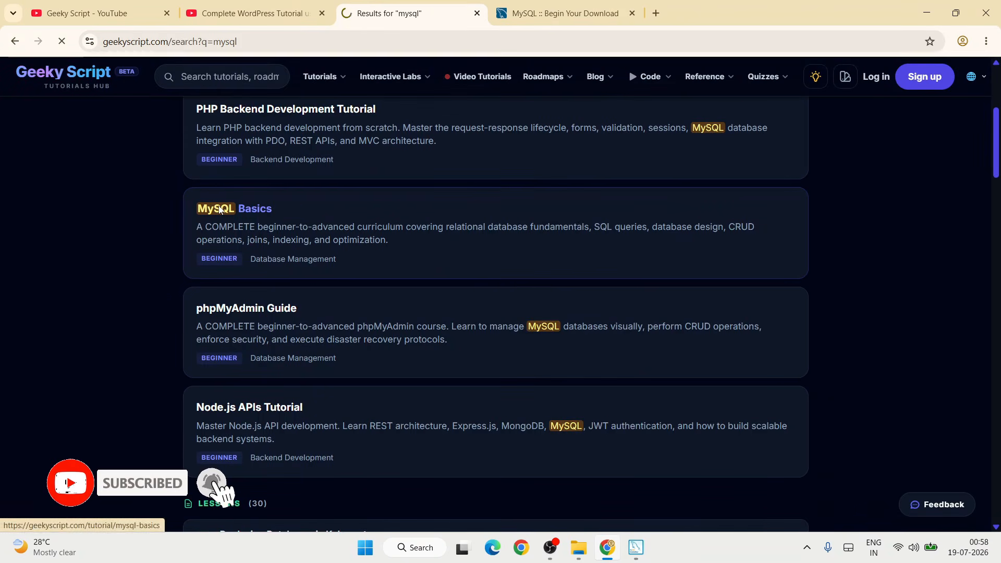
{"action": "scroll", "coordinate": [461, 333], "scroll_direction": "down", "scroll_amount": 6}
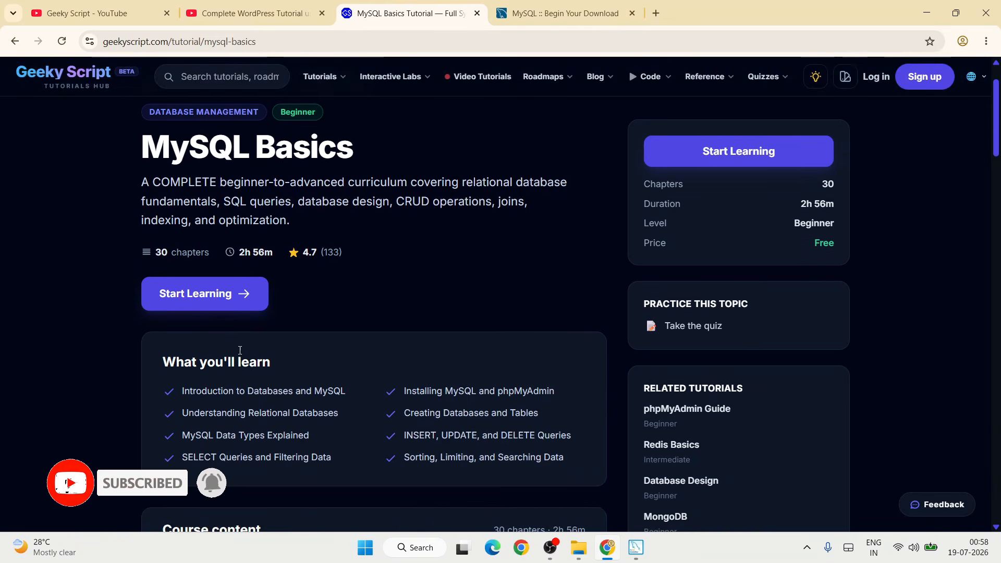
- Look through the MySQL Basics course chapters and open the practice quiz for this topic
{"action": "scroll", "coordinate": [423, 383], "scroll_direction": "down", "scroll_amount": 5}
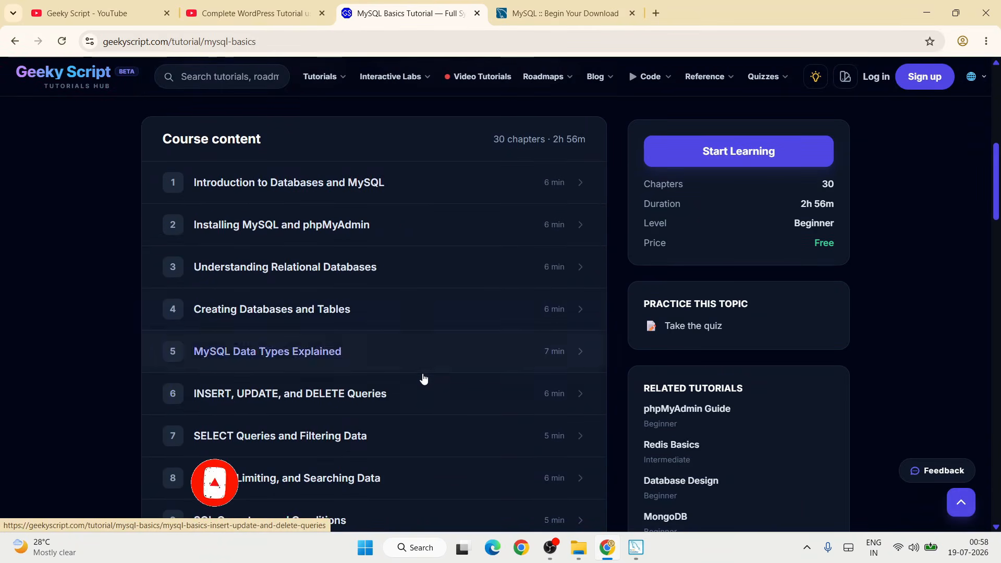
{"action": "scroll", "coordinate": [422, 385], "scroll_direction": "down", "scroll_amount": 1}
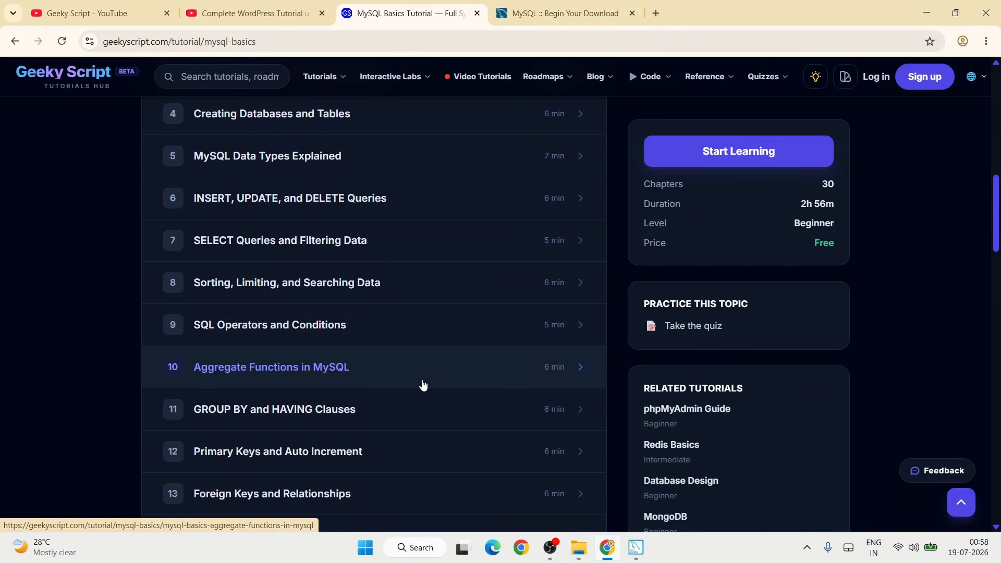
{"action": "scroll", "coordinate": [423, 385], "scroll_direction": "down", "scroll_amount": 3}
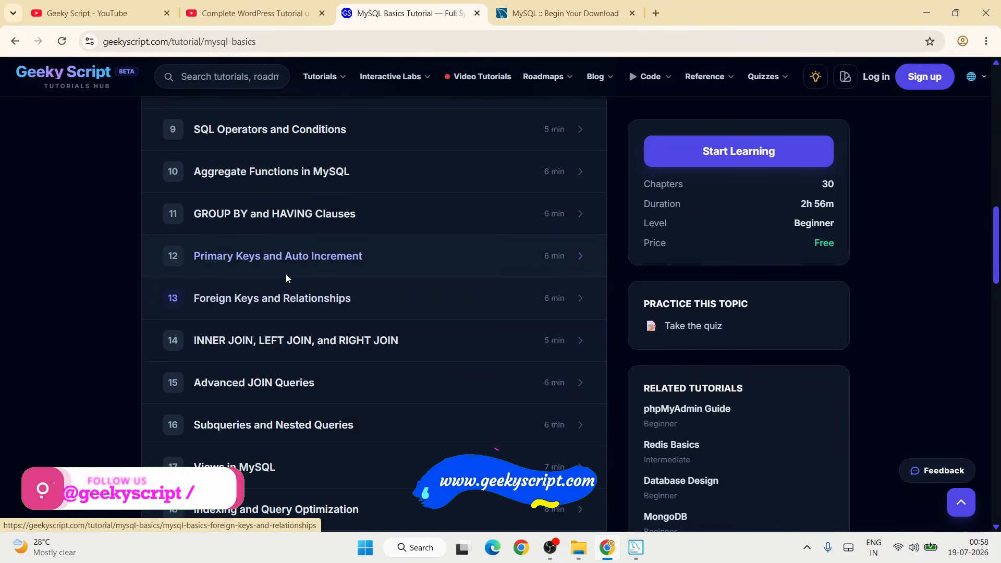
{"action": "scroll", "coordinate": [333, 389], "scroll_direction": "down", "scroll_amount": 1}
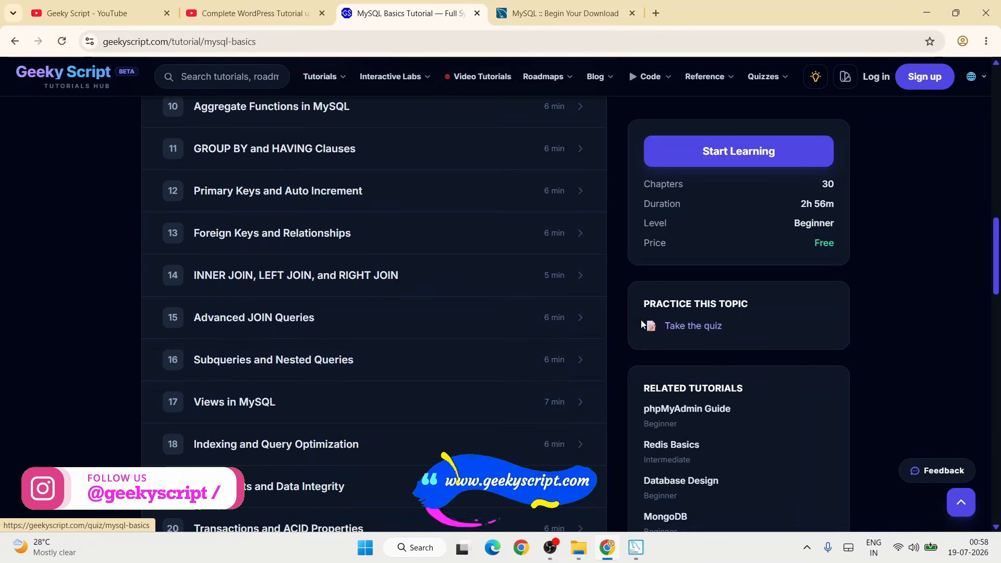
{"action": "left_click", "coordinate": [702, 327]}
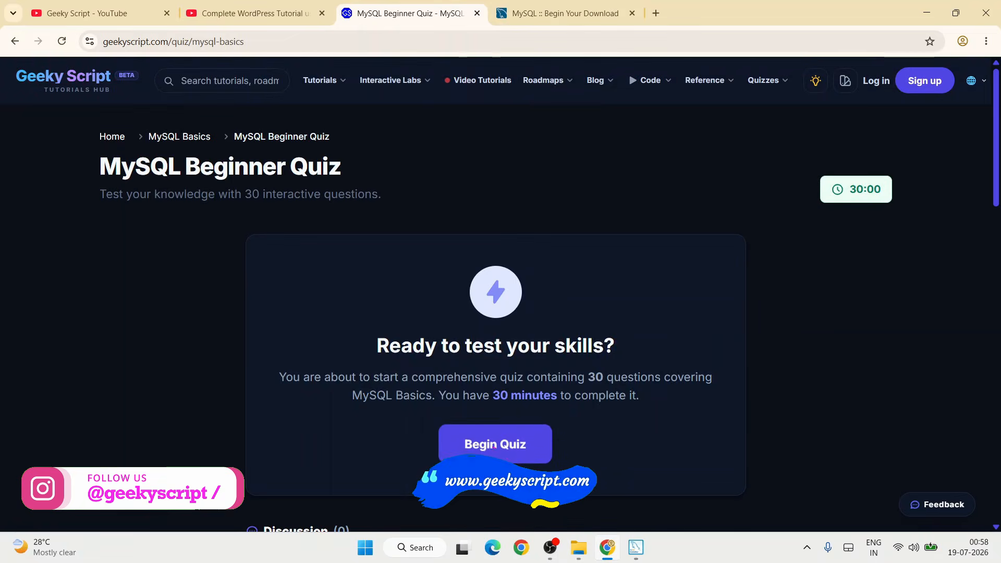
- Answer quiz question 1 with SELECT and question 2 with the option that filters records by condition, and read the explanation
{"action": "left_click", "coordinate": [495, 444]}
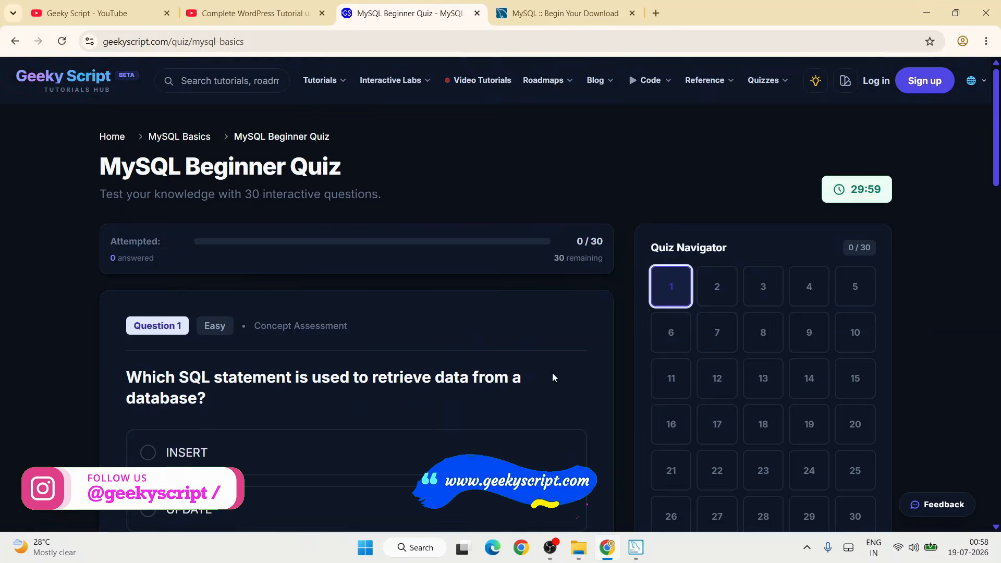
{"action": "left_click", "coordinate": [473, 375]}
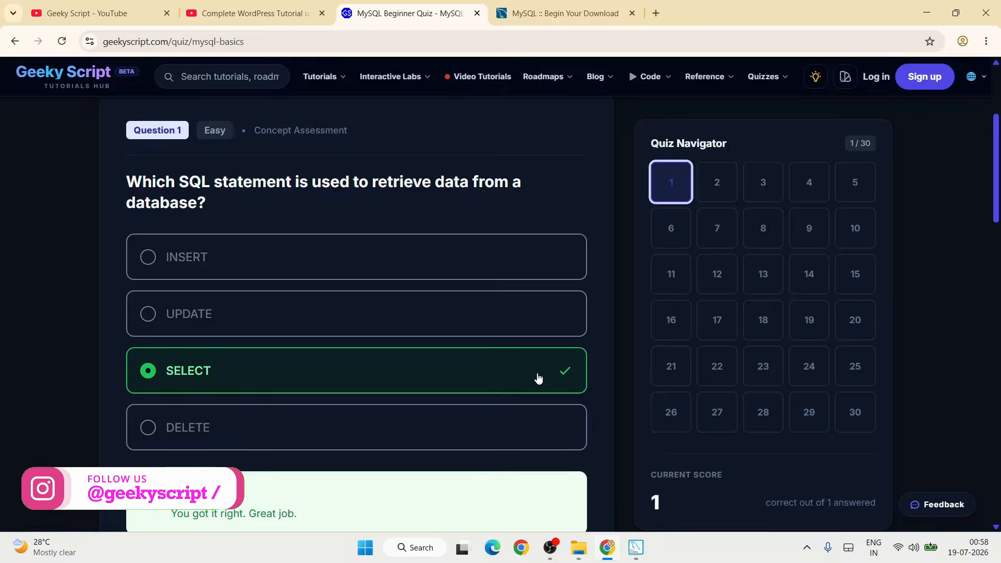
{"action": "left_click", "coordinate": [545, 485]}
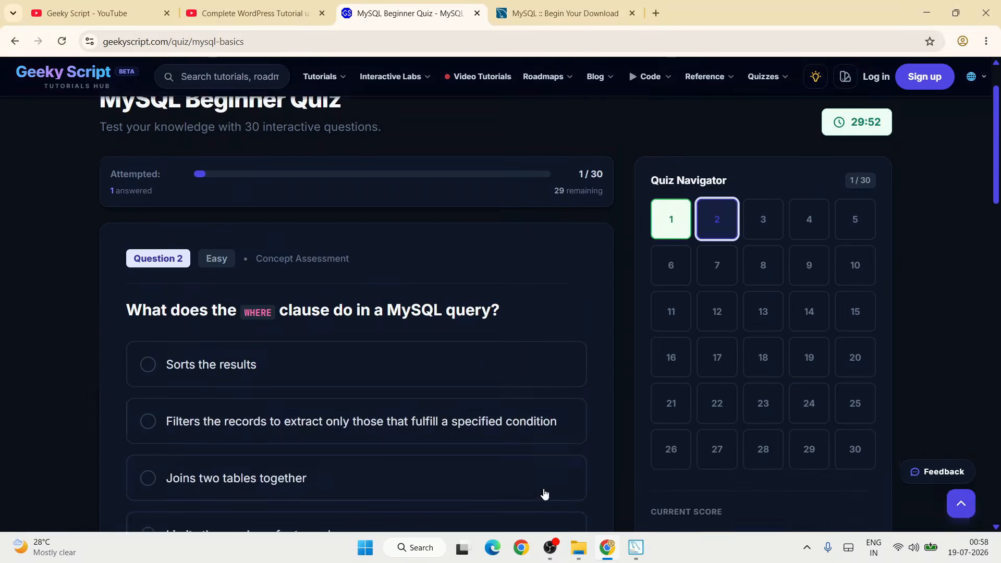
{"action": "left_click", "coordinate": [415, 389]}
{"action": "left_click_drag", "start_coordinate": [225, 349], "coordinate": [110, 293]}
{"action": "left_click", "coordinate": [209, 344]}
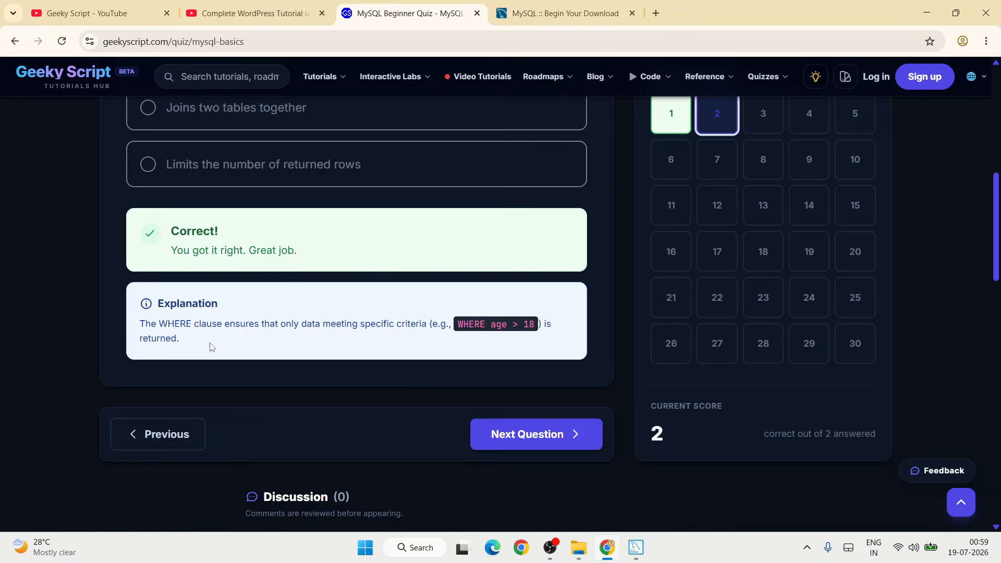
- Browse the Interactive Labs catalogue and launch the Quick Sort lab
{"action": "scroll", "coordinate": [209, 344], "scroll_direction": "up", "scroll_amount": 9}
{"action": "left_click", "coordinate": [391, 84]}
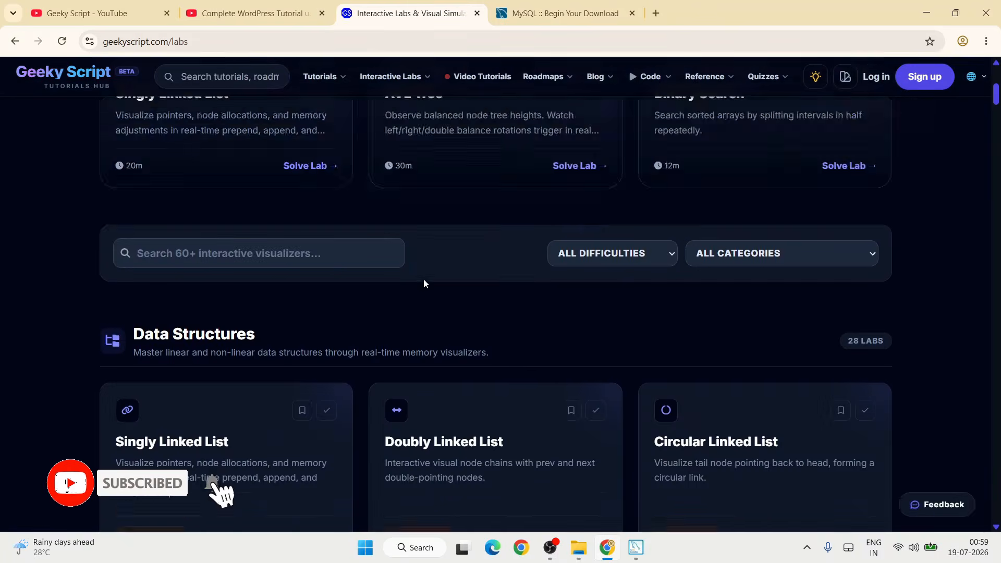
{"action": "scroll", "coordinate": [423, 278], "scroll_direction": "down", "scroll_amount": 5}
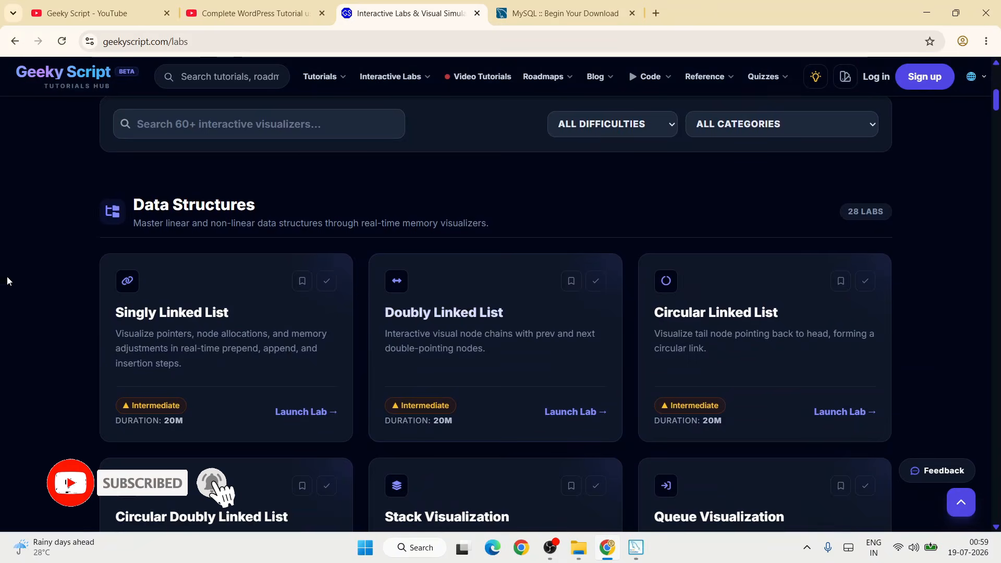
{"action": "scroll", "coordinate": [353, 337], "scroll_direction": "down", "scroll_amount": 20}
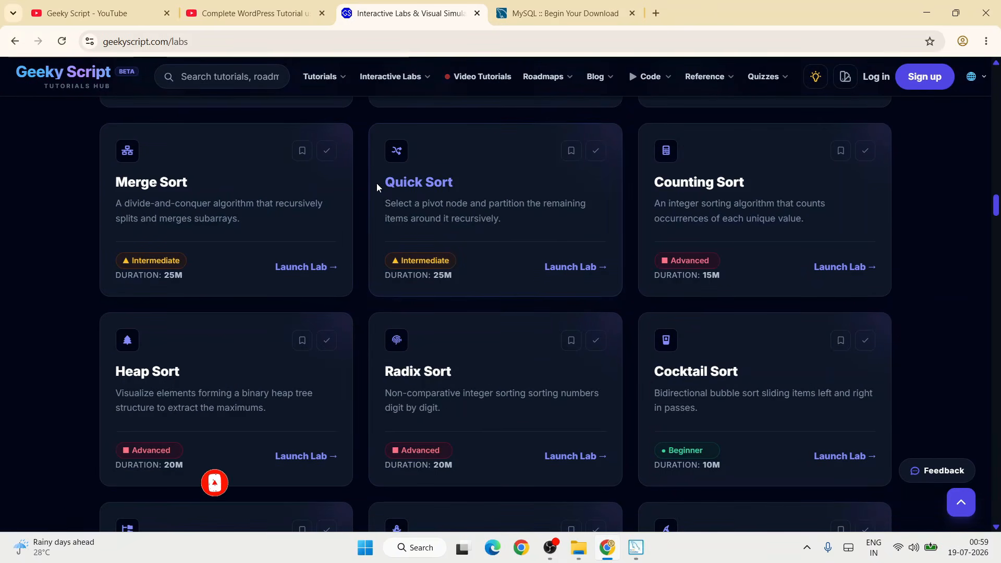
{"action": "left_click", "coordinate": [576, 268]}
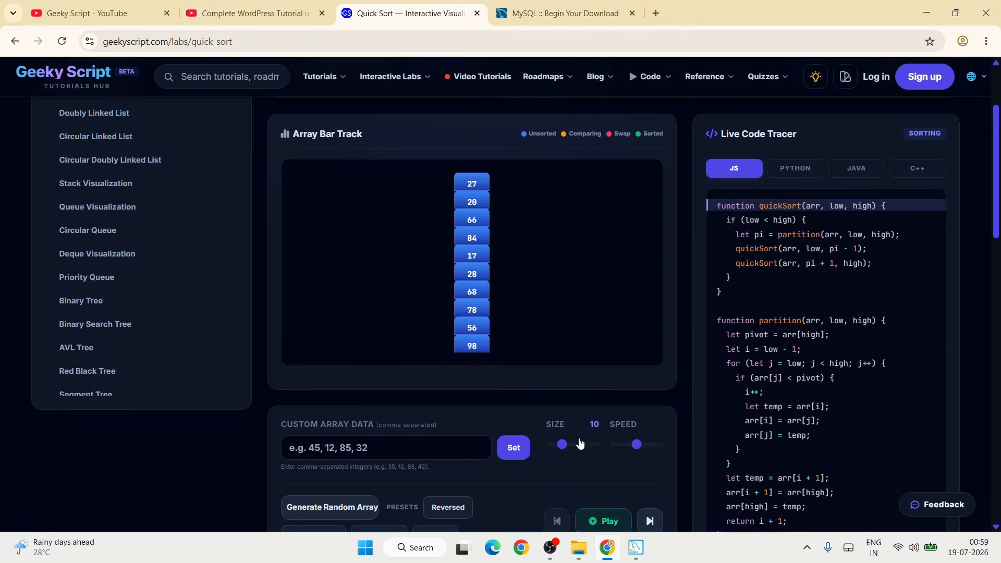
- Play the Quick Sort animation and watch the array bars alongside the live code tracer
{"action": "scroll", "coordinate": [577, 443], "scroll_direction": "down", "scroll_amount": 3}
{"action": "left_click", "coordinate": [605, 392]}
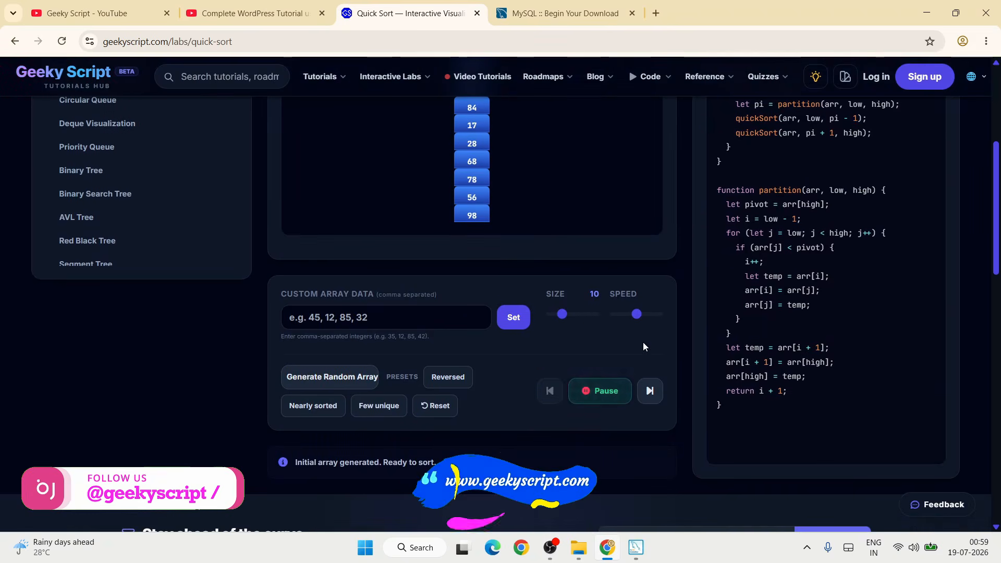
{"action": "scroll", "coordinate": [643, 342], "scroll_direction": "up", "scroll_amount": 3}
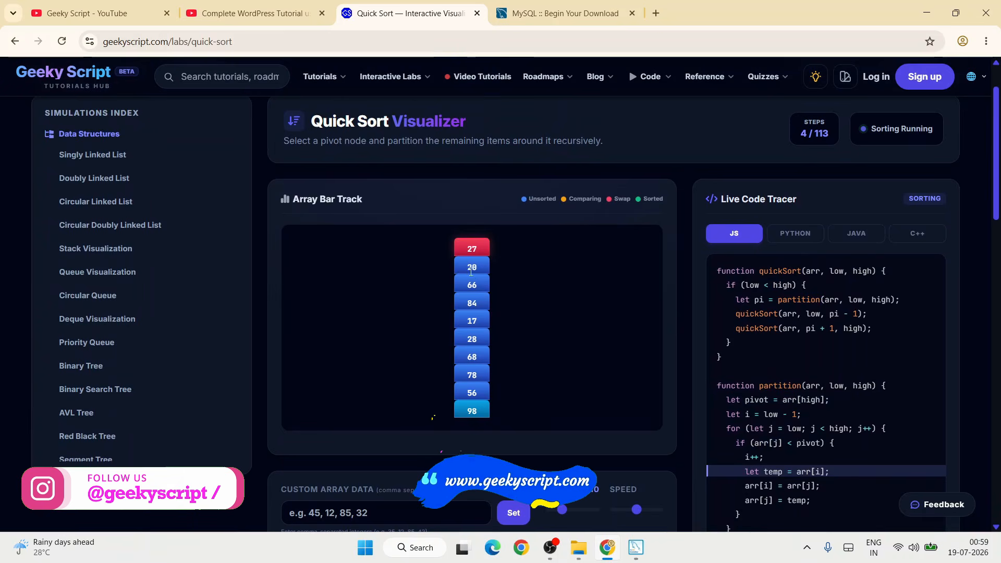
{"action": "scroll", "coordinate": [536, 353], "scroll_direction": "down", "scroll_amount": 1}
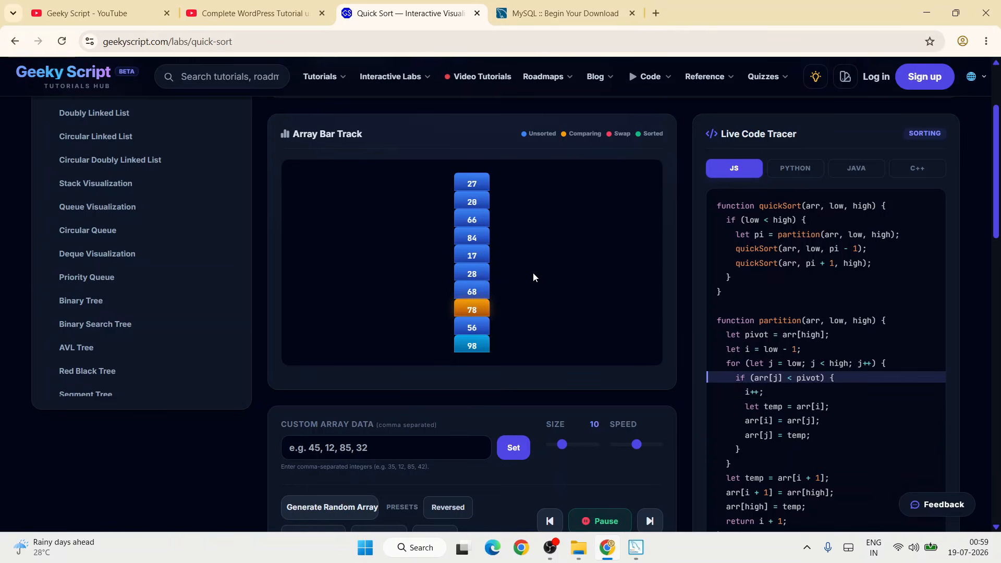
- View the Quick Sort code in Python, Java and C++, return to Python, and raise the animation speed to maximum
{"action": "left_click", "coordinate": [793, 175]}
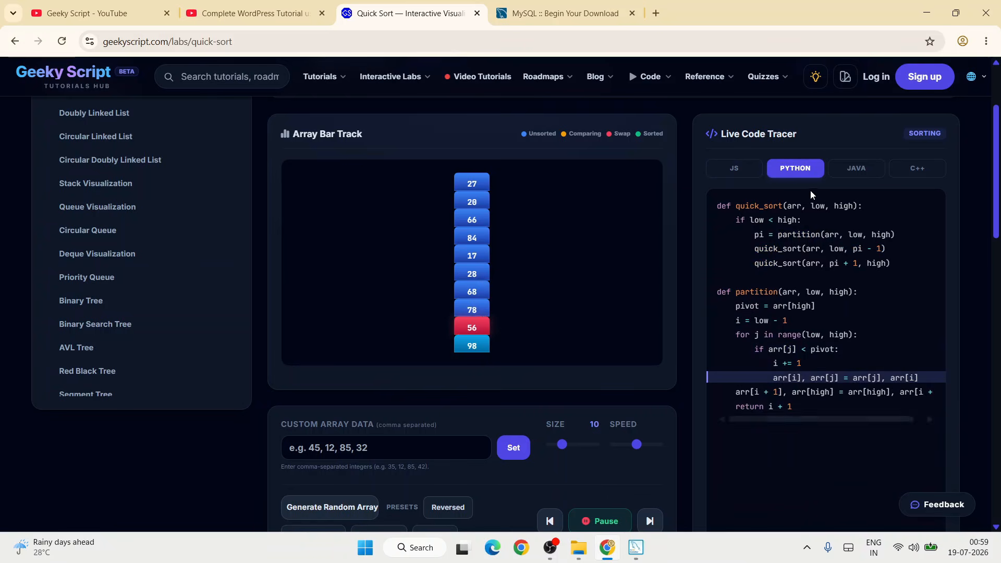
{"action": "left_click", "coordinate": [874, 169]}
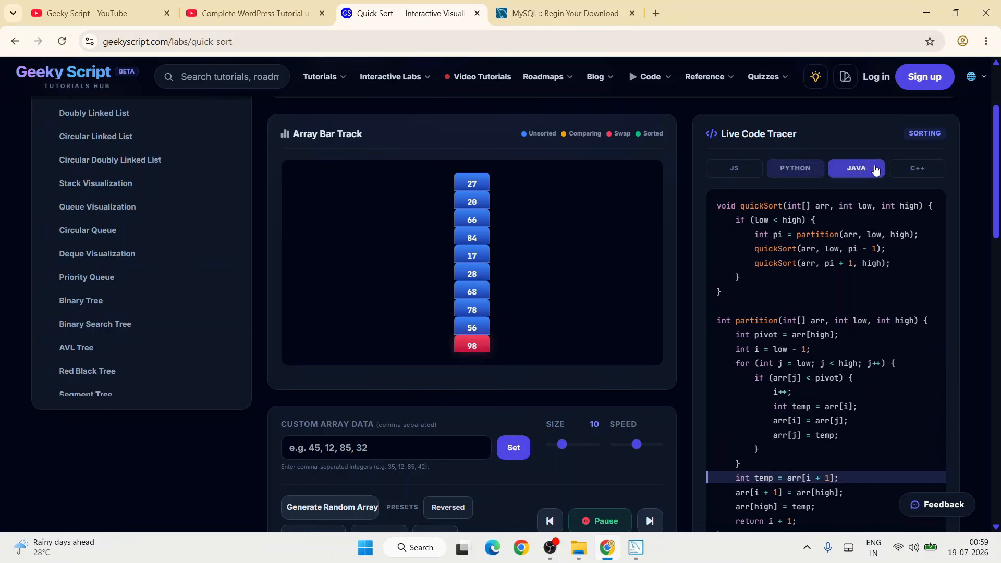
{"action": "left_click", "coordinate": [916, 169]}
{"action": "left_click", "coordinate": [861, 176]}
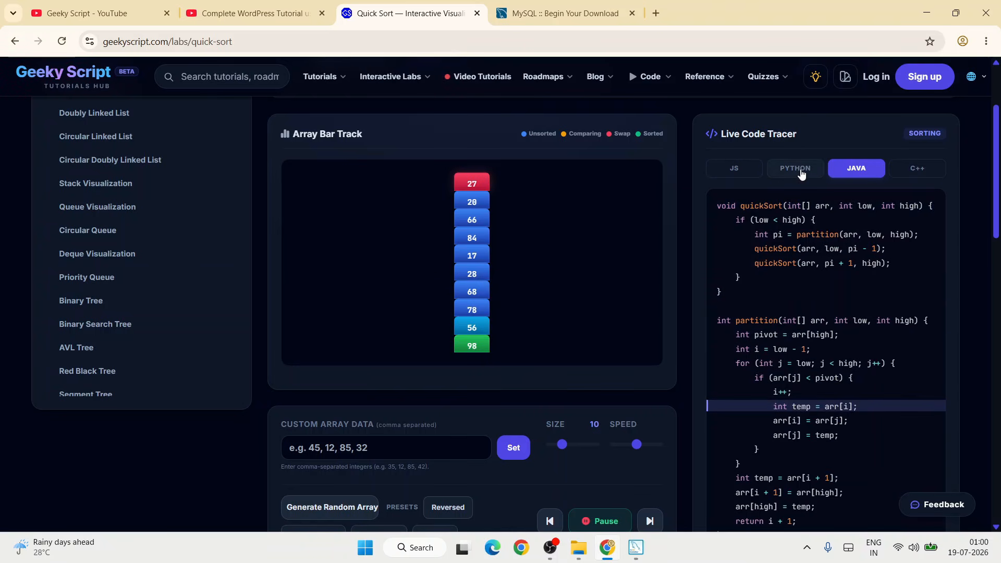
{"action": "left_click", "coordinate": [797, 170]}
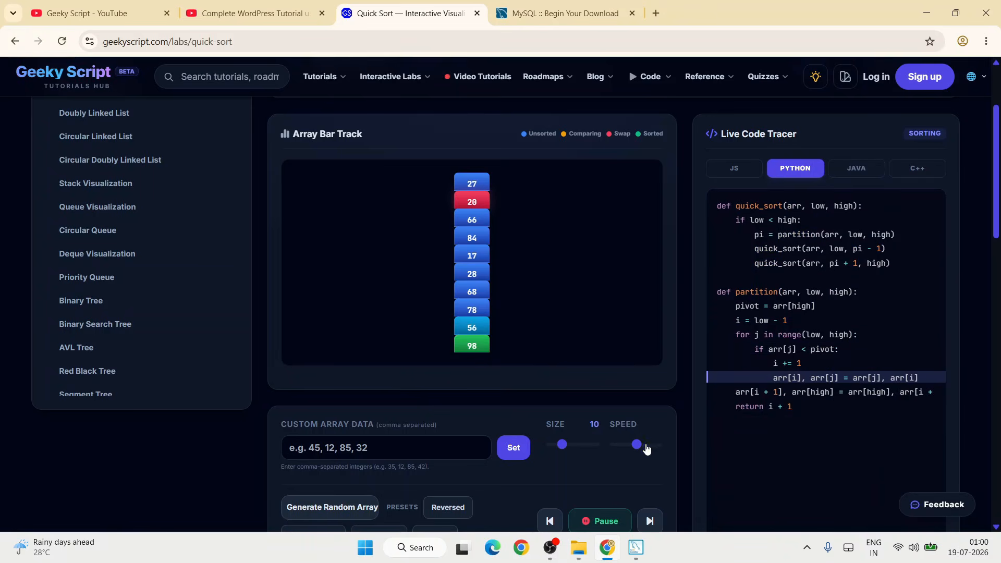
{"action": "left_click_drag", "start_coordinate": [636, 444], "coordinate": [658, 445]}
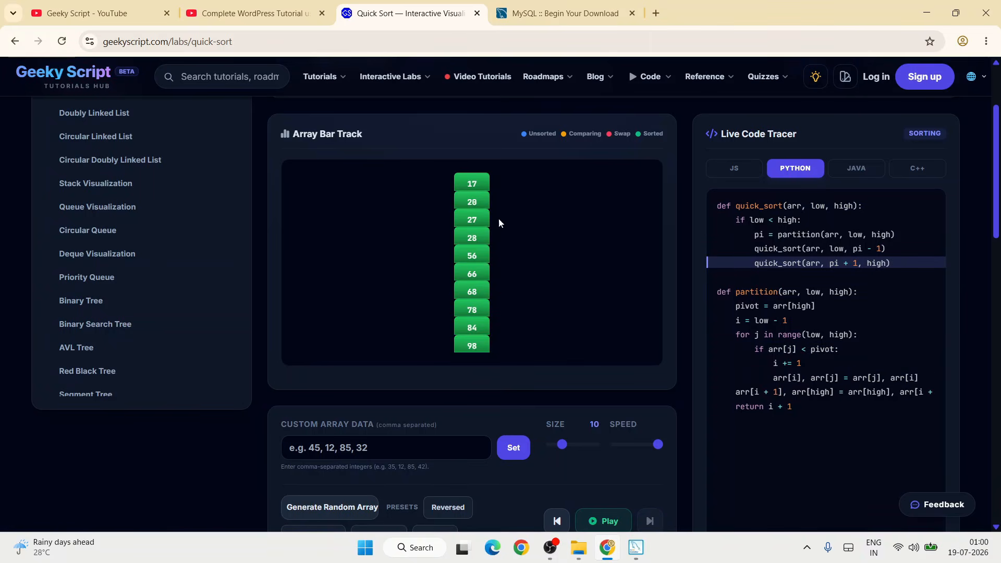
- Open the Circular Linked List lab, view its visualizer, and switch to the Circular Queue lab
{"action": "scroll", "coordinate": [111, 209], "scroll_direction": "up", "scroll_amount": 1}
{"action": "left_click", "coordinate": [110, 204]}
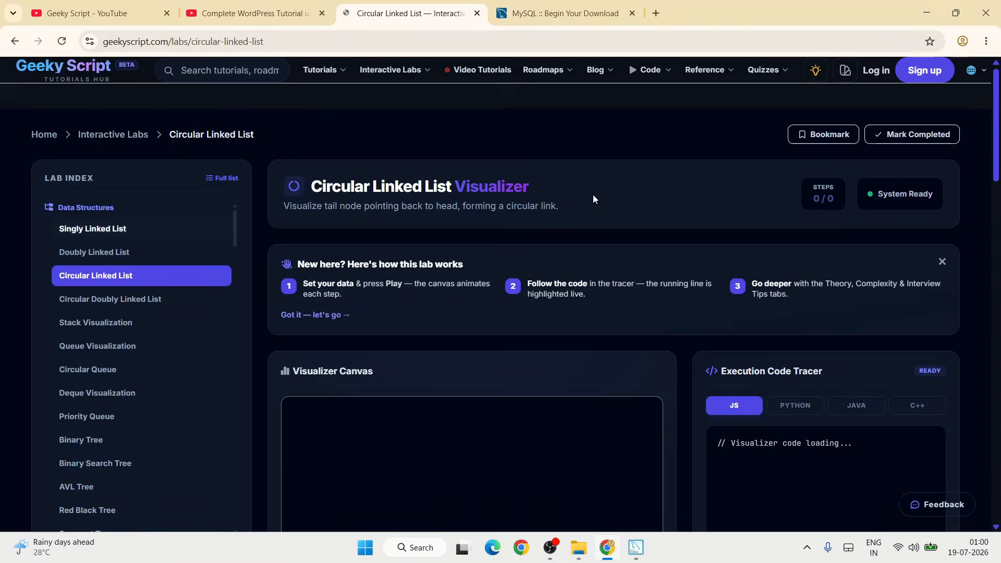
{"action": "scroll", "coordinate": [593, 195], "scroll_direction": "down", "scroll_amount": 3}
{"action": "scroll", "coordinate": [594, 201], "scroll_direction": "down", "scroll_amount": 1}
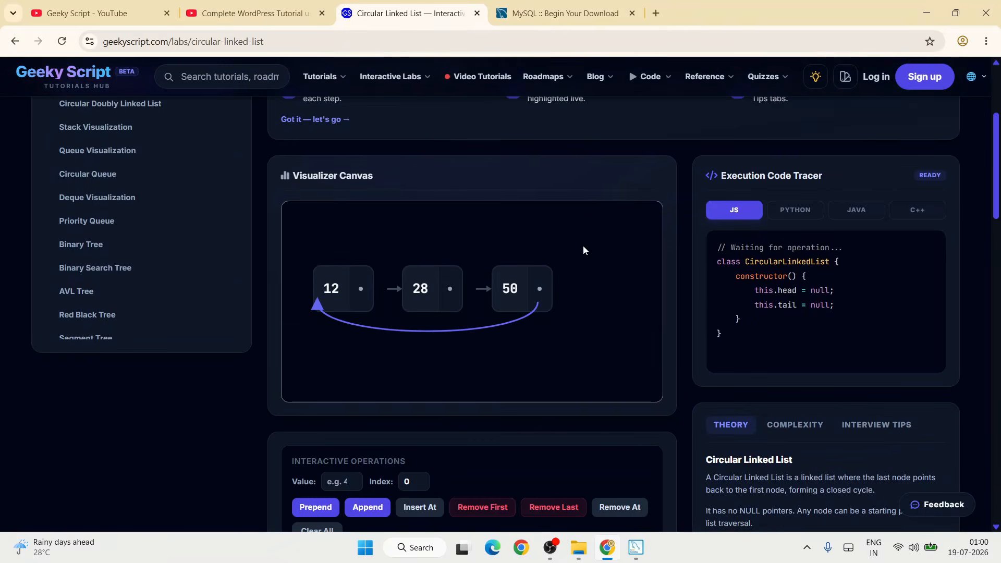
{"action": "left_click", "coordinate": [87, 176]}
- Look through the lab index from the data structures to the recursion and backtracking labs
{"action": "scroll", "coordinate": [117, 351], "scroll_direction": "down", "scroll_amount": 5}
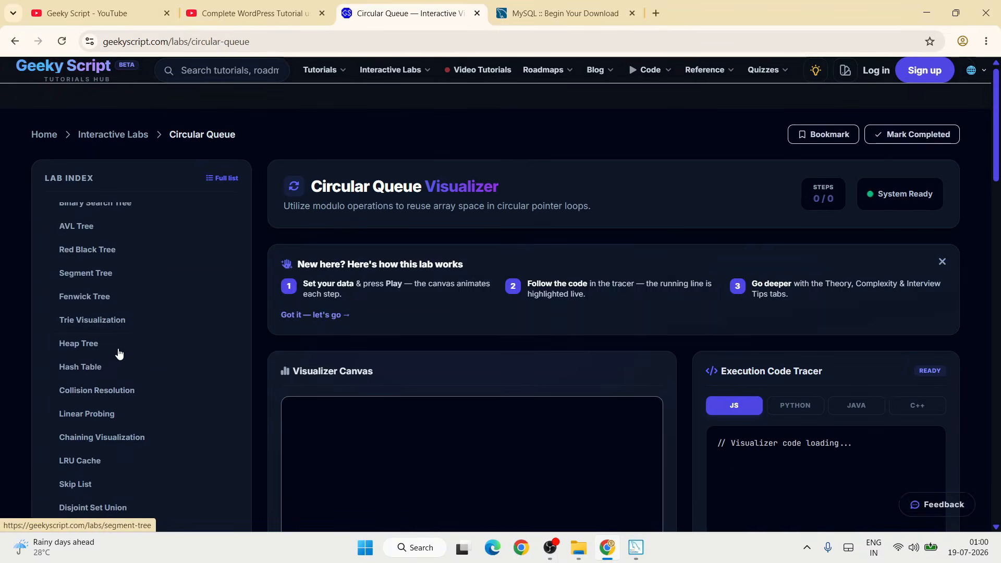
{"action": "scroll", "coordinate": [114, 353], "scroll_direction": "down", "scroll_amount": 1}
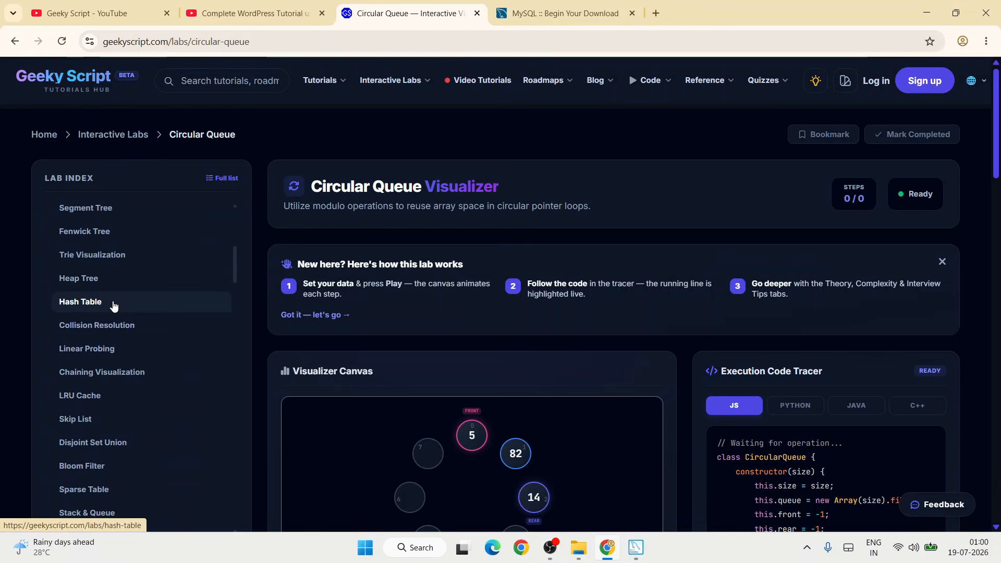
{"action": "scroll", "coordinate": [114, 306], "scroll_direction": "down", "scroll_amount": 5}
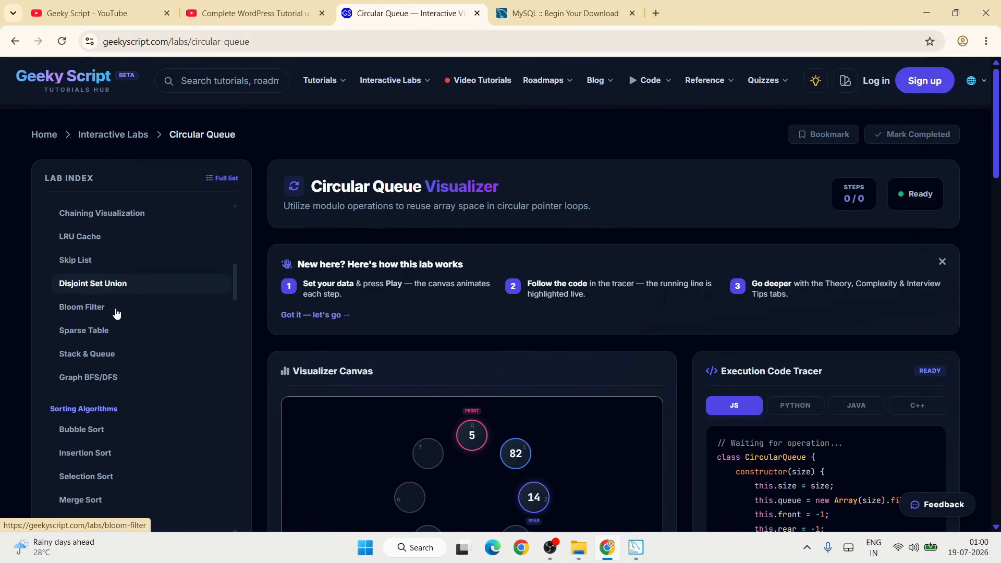
{"action": "scroll", "coordinate": [130, 323], "scroll_direction": "down", "scroll_amount": 6}
{"action": "scroll", "coordinate": [136, 323], "scroll_direction": "down", "scroll_amount": 1}
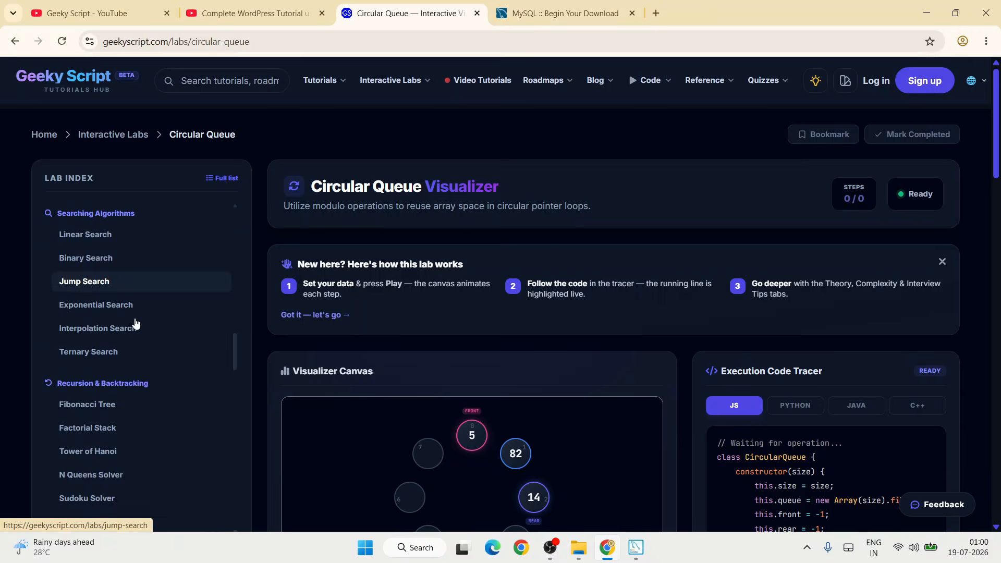
{"action": "scroll", "coordinate": [313, 245], "scroll_direction": "down", "scroll_amount": 3}
- Open the page with all tutorial categories and look through its subject areas
{"action": "mouse_move", "coordinate": [396, 78]}
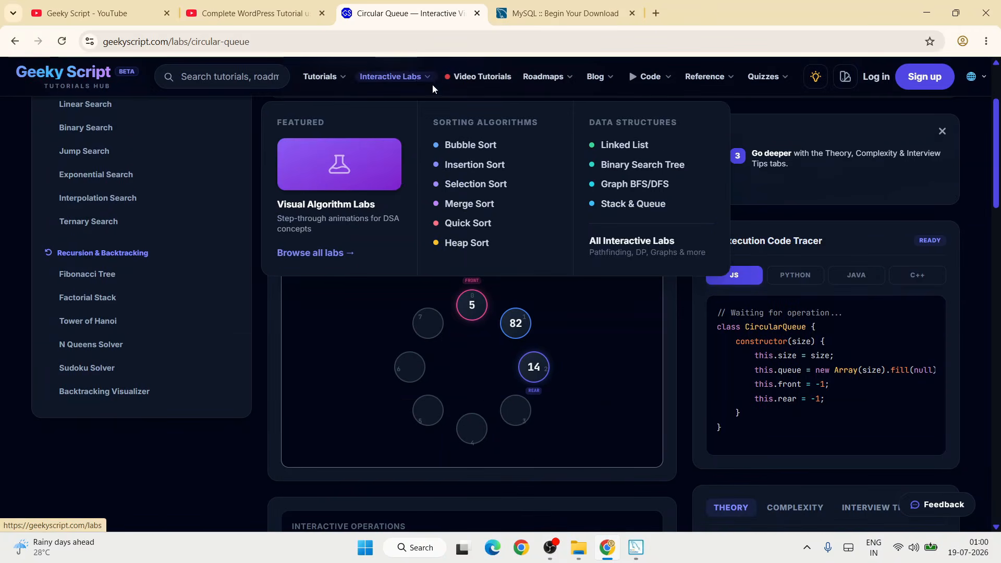
{"action": "mouse_move", "coordinate": [324, 76]}
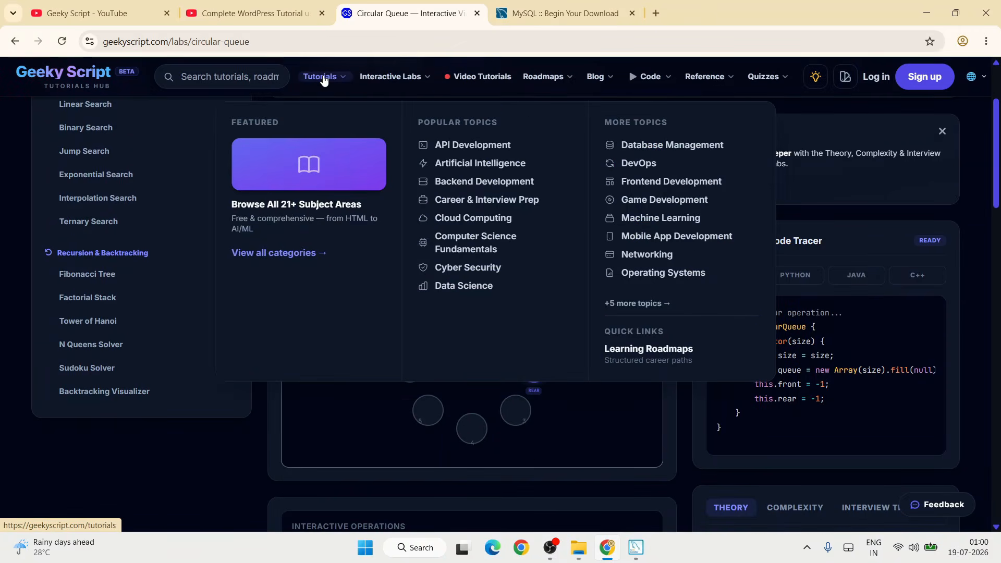
{"action": "left_click", "coordinate": [274, 254]}
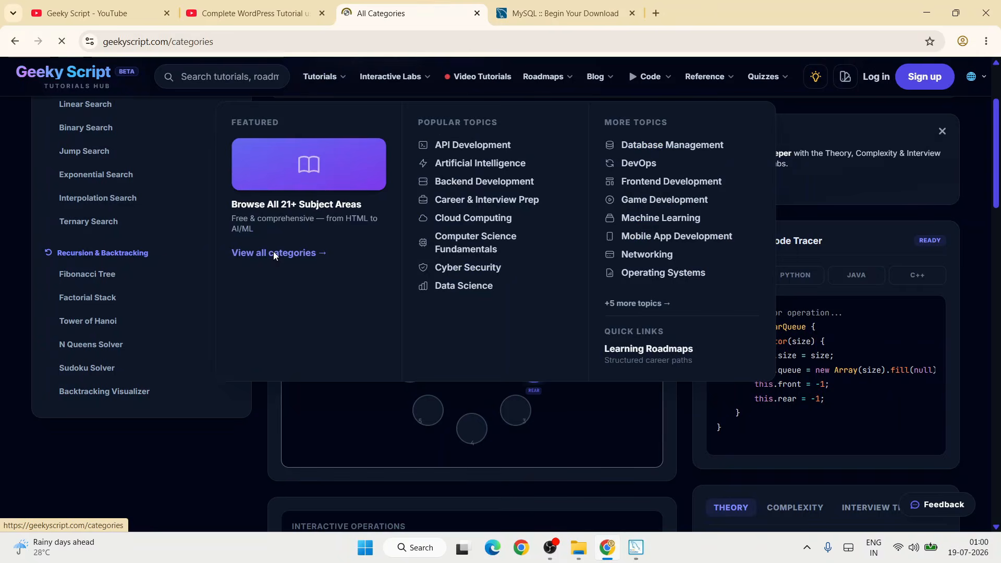
{"action": "scroll", "coordinate": [787, 218], "scroll_direction": "down", "scroll_amount": 10}
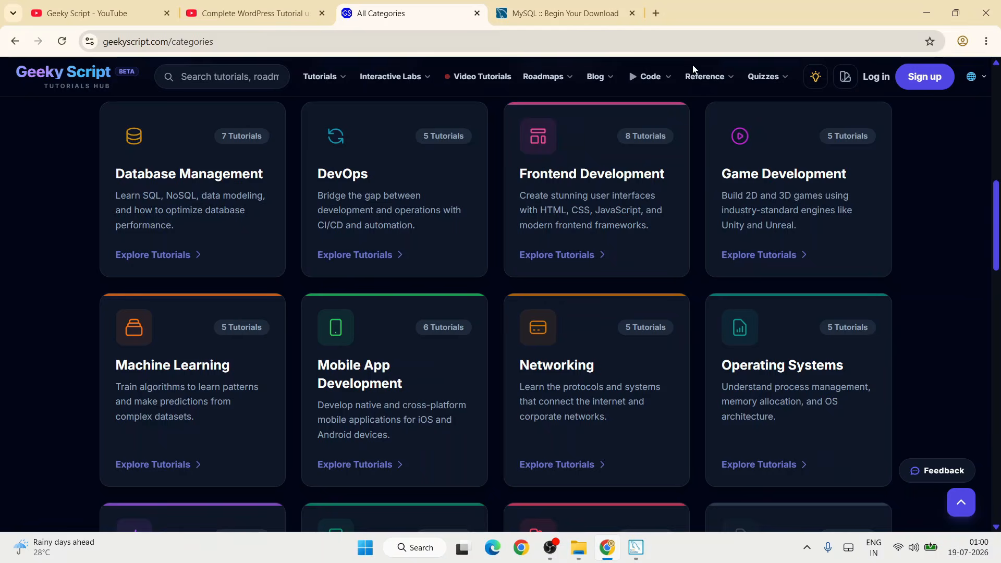
- Switch back to MySQL Installer, start configuring MySQL Server 8.0.46, and accept the default networking and authentication settings
{"action": "left_click", "coordinate": [928, 11]}
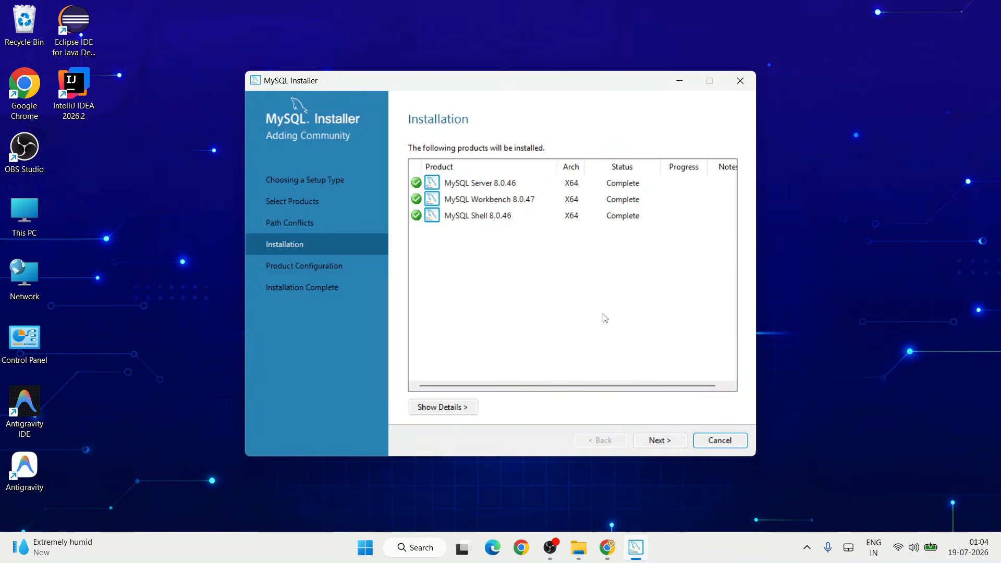
{"action": "left_click", "coordinate": [664, 442]}
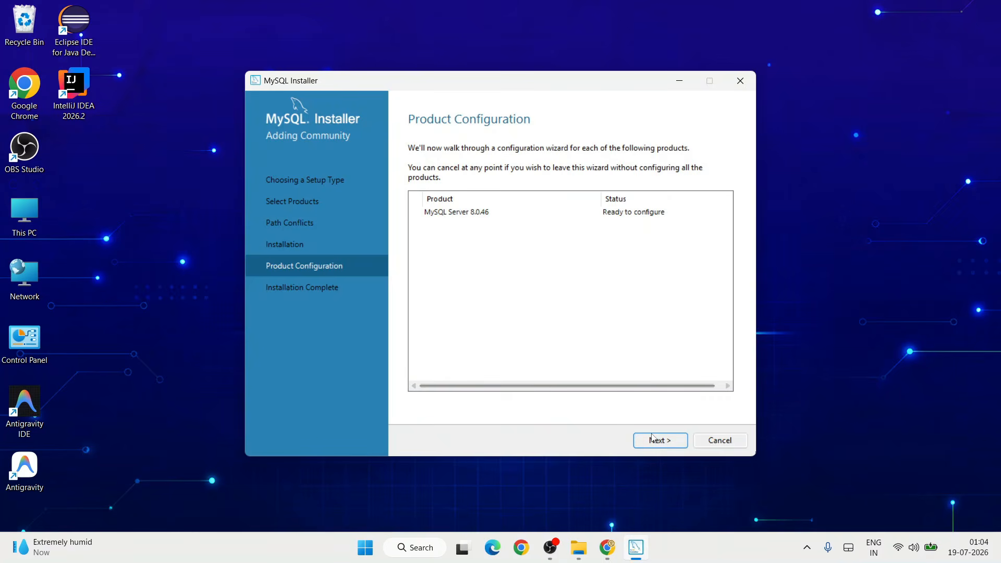
{"action": "left_click", "coordinate": [653, 439]}
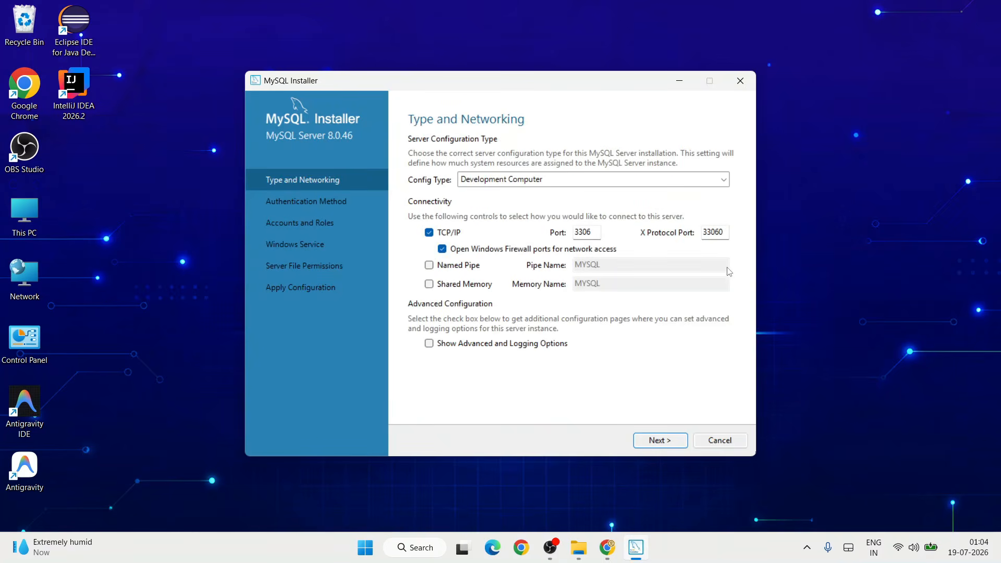
{"action": "left_click", "coordinate": [666, 440]}
{"action": "left_click", "coordinate": [667, 441]}
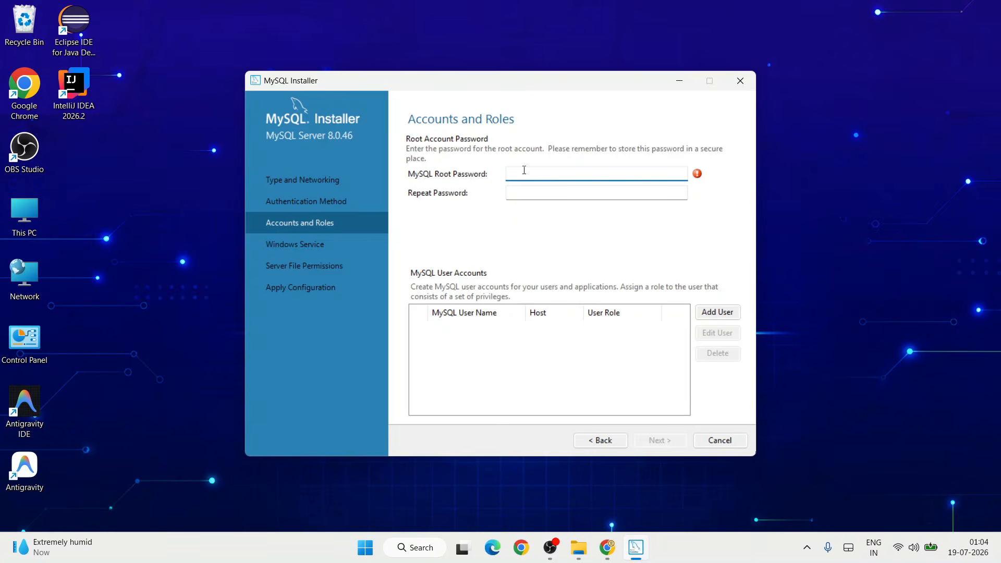
- Enter and repeat the MySQL root password, and apply the server configuration with the default Windows service and full-access file permission settings
{"action": "key", "text": "Tab"}
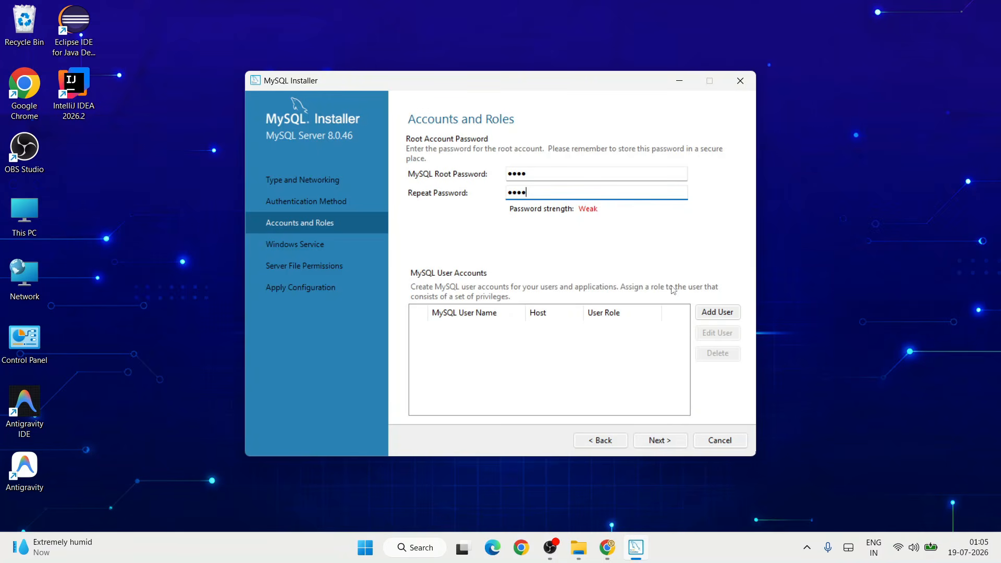
{"action": "left_click", "coordinate": [661, 440]}
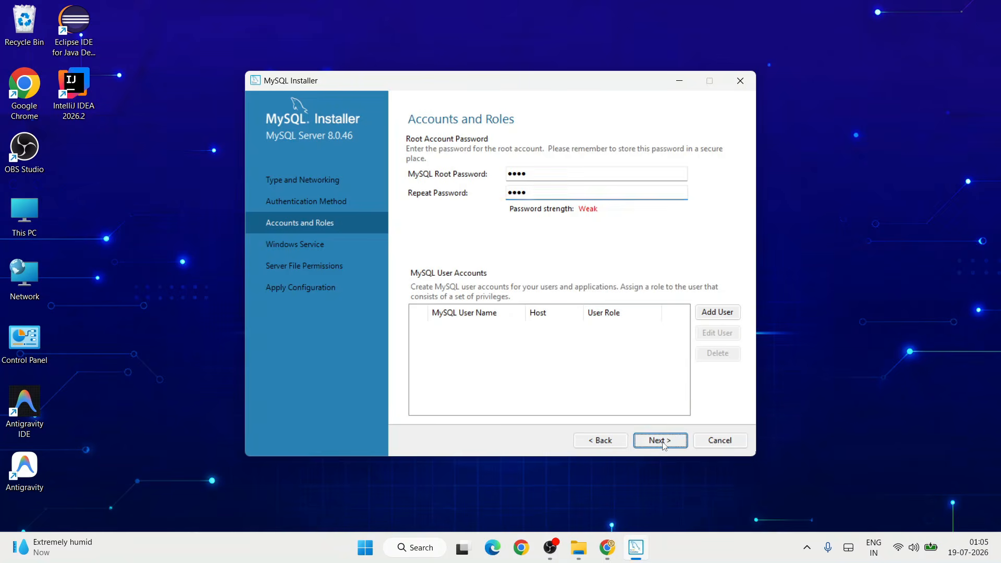
{"action": "left_click", "coordinate": [660, 441]}
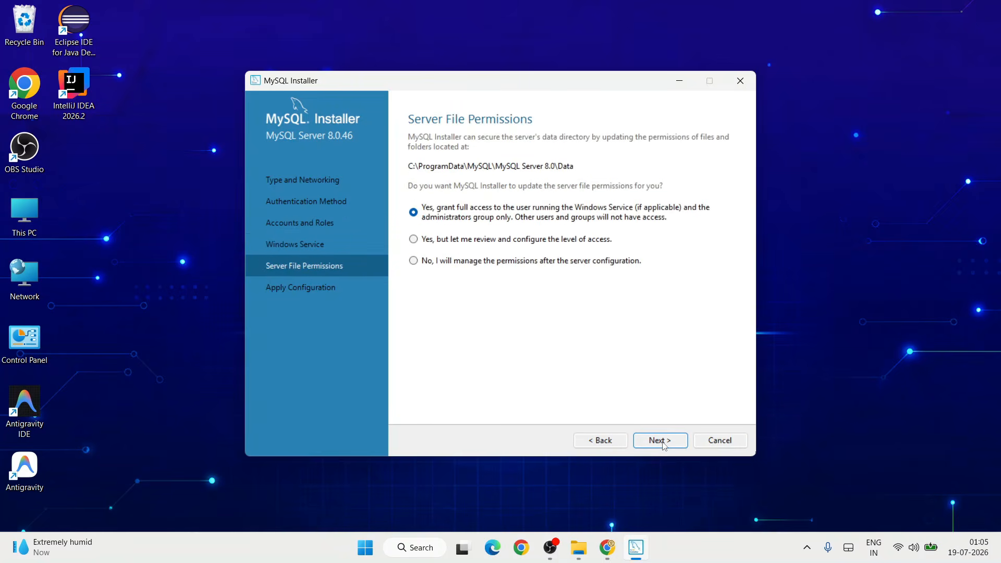
{"action": "left_click", "coordinate": [660, 441]}
{"action": "left_click", "coordinate": [660, 441]}
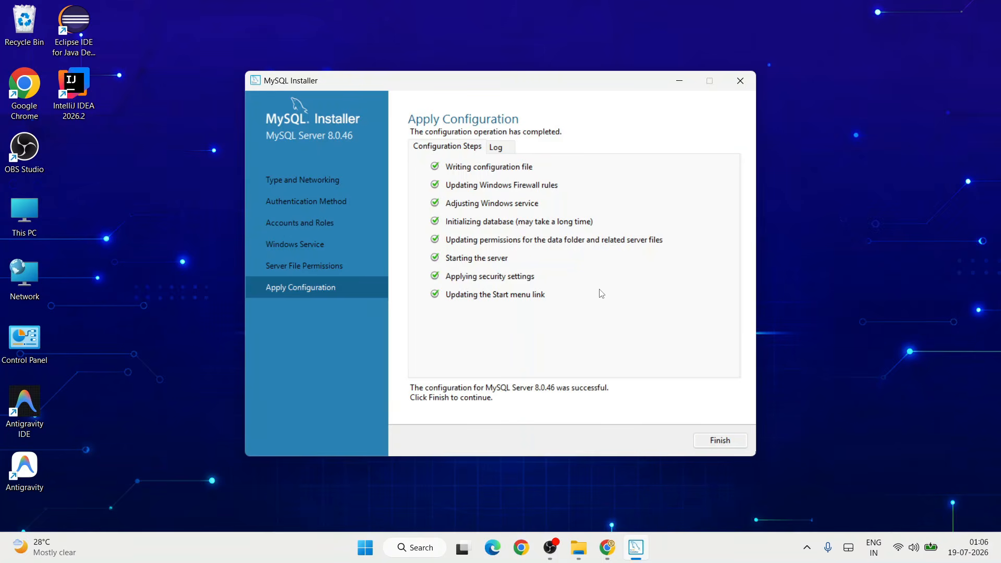
- Finish the product configuration and complete the setup, keeping MySQL Workbench and MySQL Shell set to start after setup
{"action": "left_click", "coordinate": [722, 442]}
{"action": "left_click", "coordinate": [670, 442]}
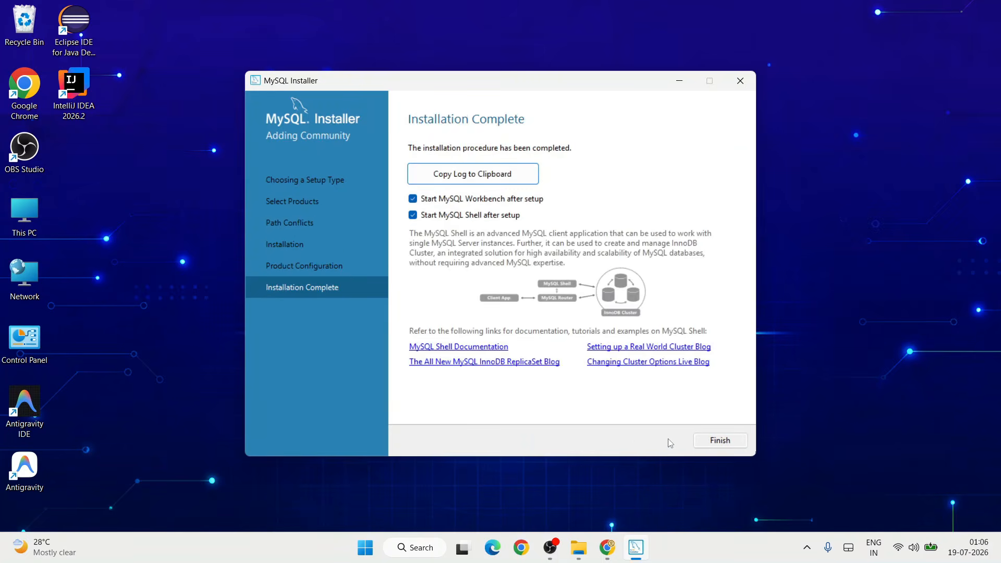
{"action": "left_click", "coordinate": [733, 443]}
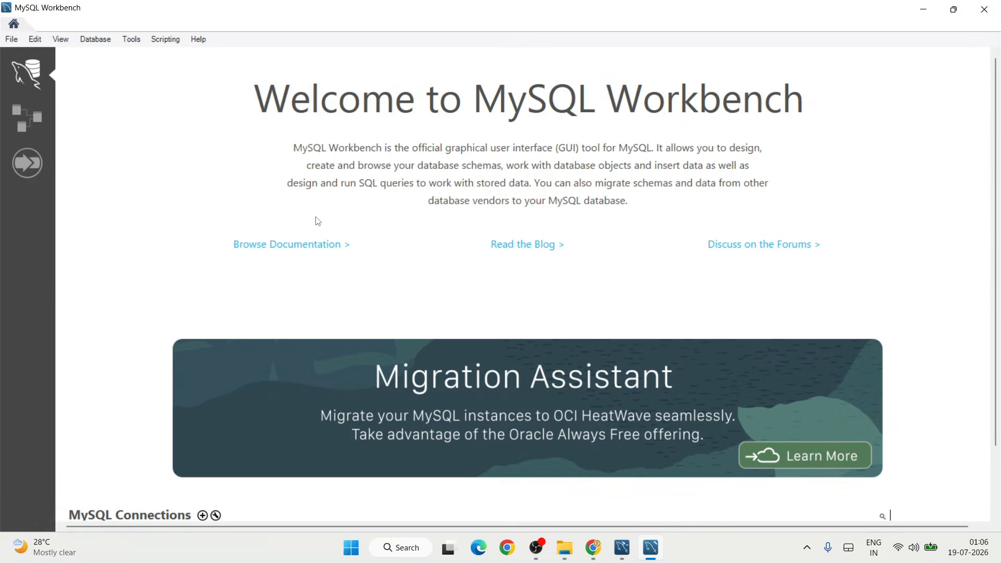
- Open the Local instance wampmysqld64 connection in MySQL Workbench, signing in with the root password
{"action": "scroll", "coordinate": [660, 175], "scroll_direction": "down", "scroll_amount": 2}
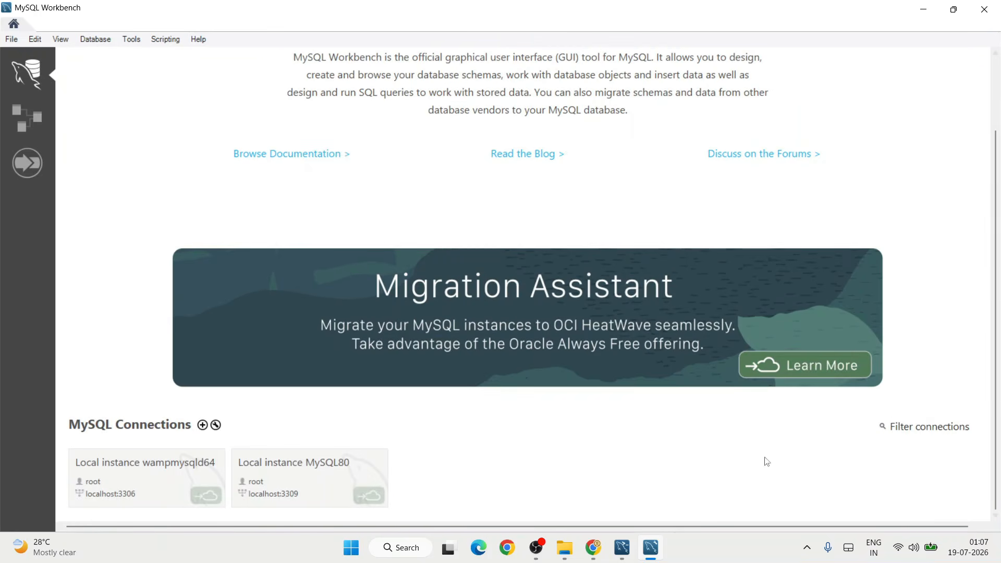
{"action": "left_click", "coordinate": [152, 481]}
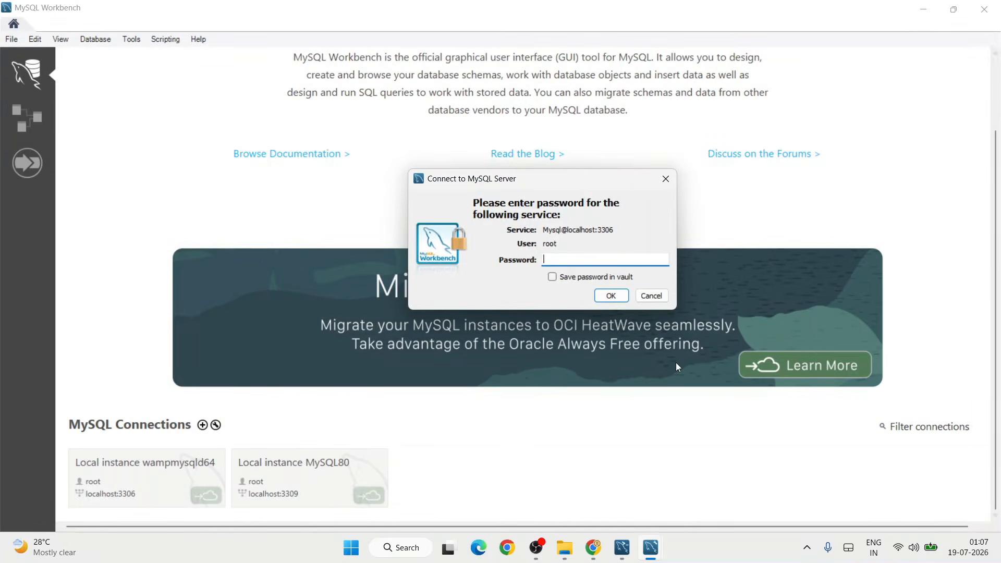
{"action": "type", "text": "****"}
{"action": "left_click", "coordinate": [611, 296]}
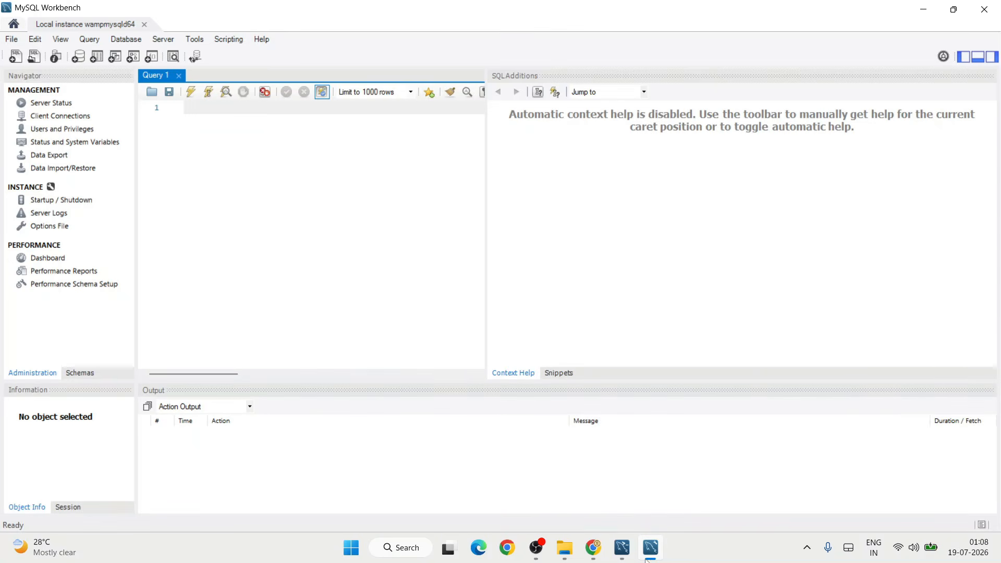
- Switch to Chrome, search the Geeky Script site for "mysql", and open the MySQL Basics tutorial
{"action": "left_click", "coordinate": [593, 547]}
{"action": "mouse_move", "coordinate": [225, 119]}
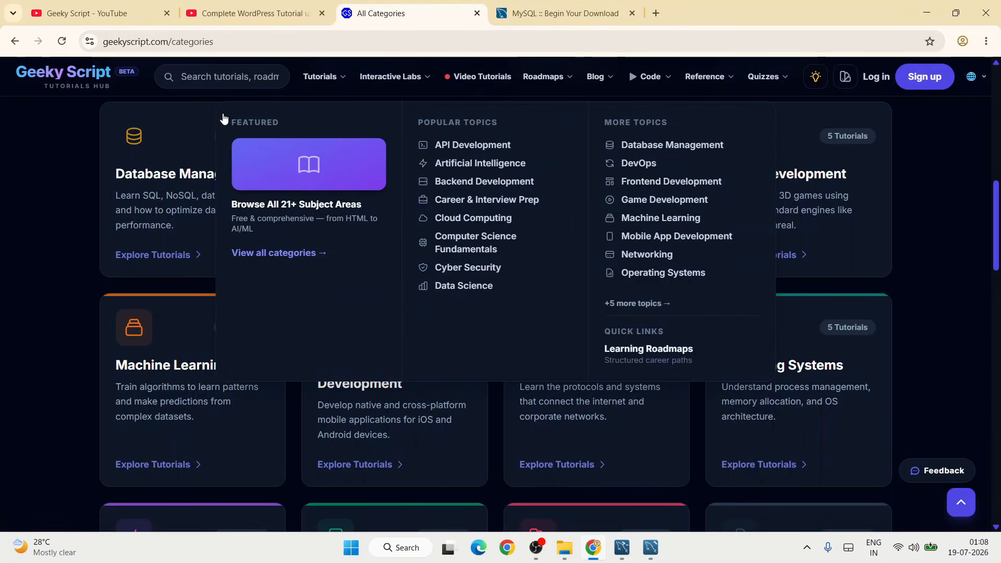
{"action": "left_click", "coordinate": [272, 76]}
{"action": "type", "text": "mysql"}
{"action": "left_click", "coordinate": [255, 180]}
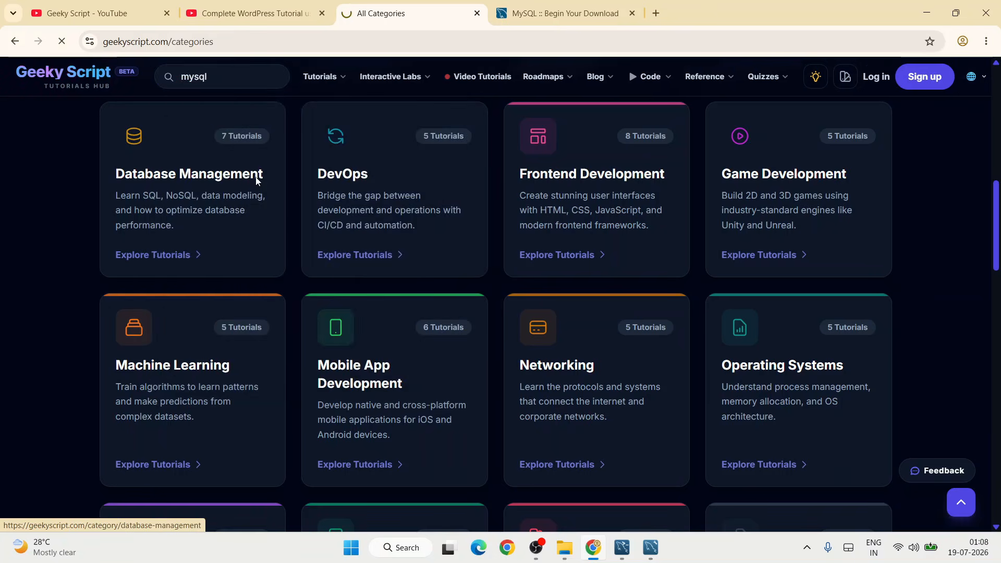
- Look over the MySQL Basics course overview, start learning, and open the Creating Databases and Tables chapter
{"action": "scroll", "coordinate": [358, 283], "scroll_direction": "down", "scroll_amount": 3}
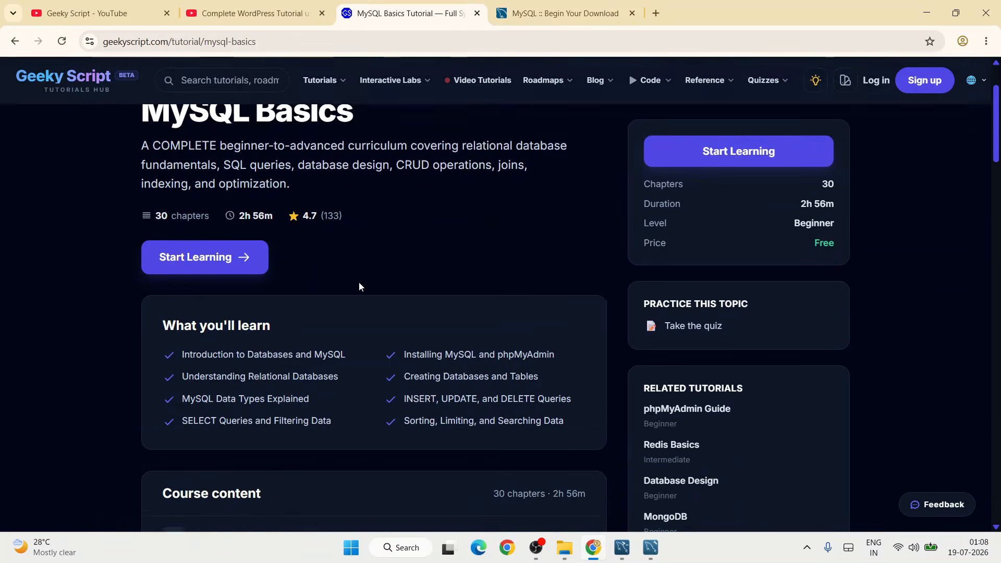
{"action": "left_click", "coordinate": [223, 238]}
{"action": "scroll", "coordinate": [154, 322], "scroll_direction": "down", "scroll_amount": 2}
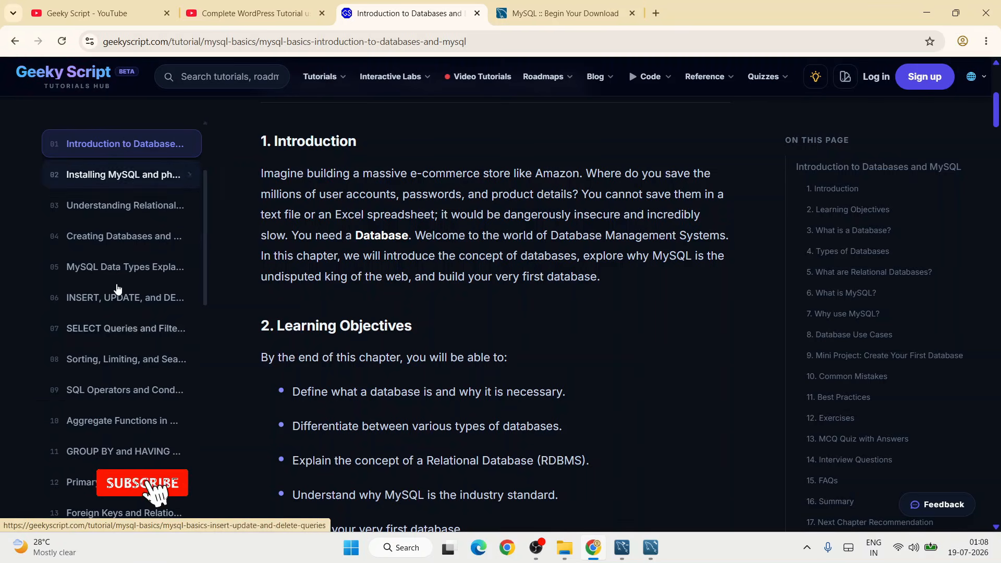
{"action": "left_click", "coordinate": [140, 237]}
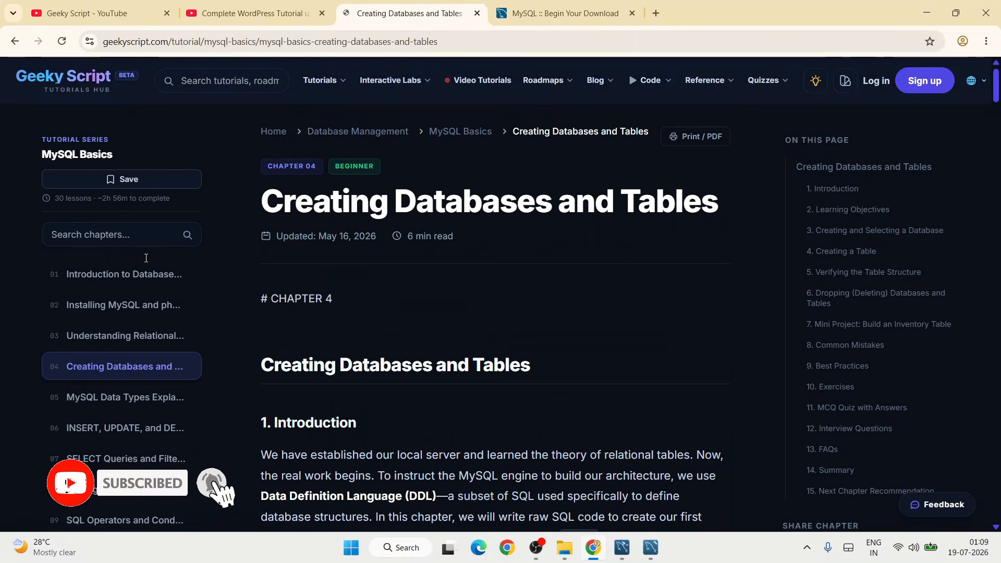
{"action": "scroll", "coordinate": [139, 365], "scroll_direction": "down", "scroll_amount": 5}
- Browse the chapters on MySQL data types, INSERT, UPDATE and DELETE queries, and SELECT queries, and look further down the chapter list
{"action": "left_click", "coordinate": [137, 398]}
{"action": "left_click", "coordinate": [126, 429]}
{"action": "left_click", "coordinate": [127, 460]}
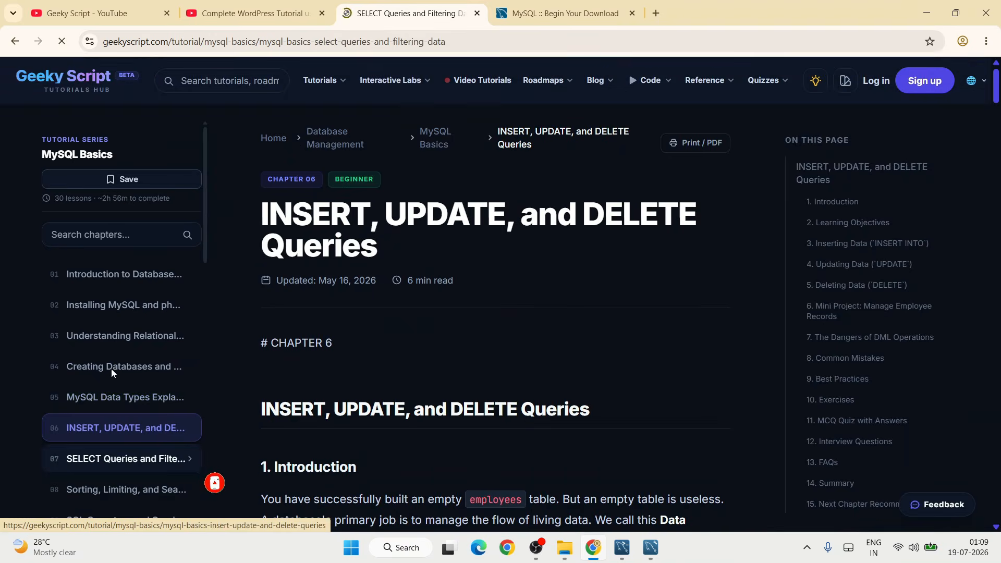
{"action": "scroll", "coordinate": [112, 401], "scroll_direction": "down", "scroll_amount": 2}
{"action": "scroll", "coordinate": [114, 399], "scroll_direction": "down", "scroll_amount": 3}
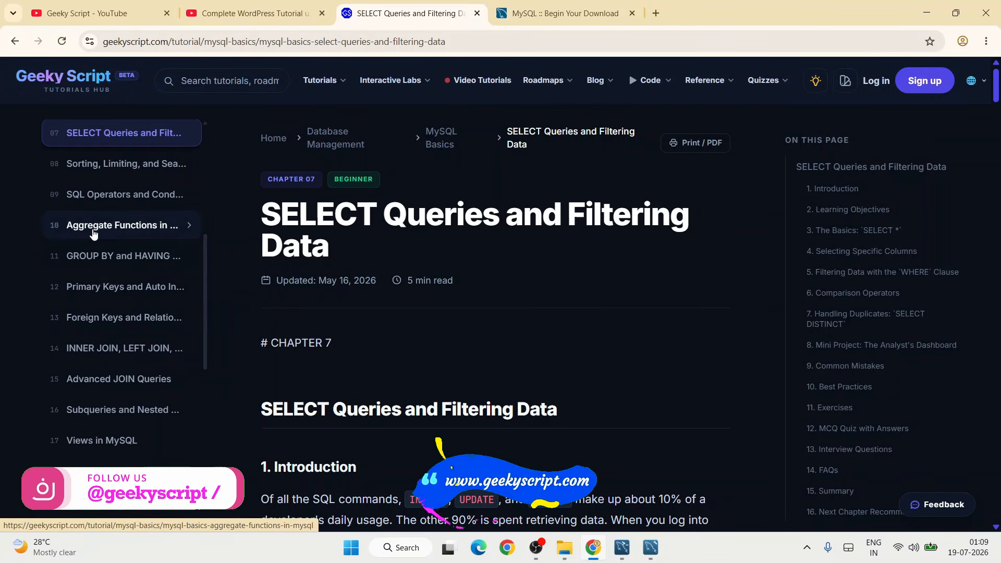
- Open the Primary Keys and Auto Increment chapter and read through to its section on inserting data with auto increment
{"action": "left_click", "coordinate": [128, 290]}
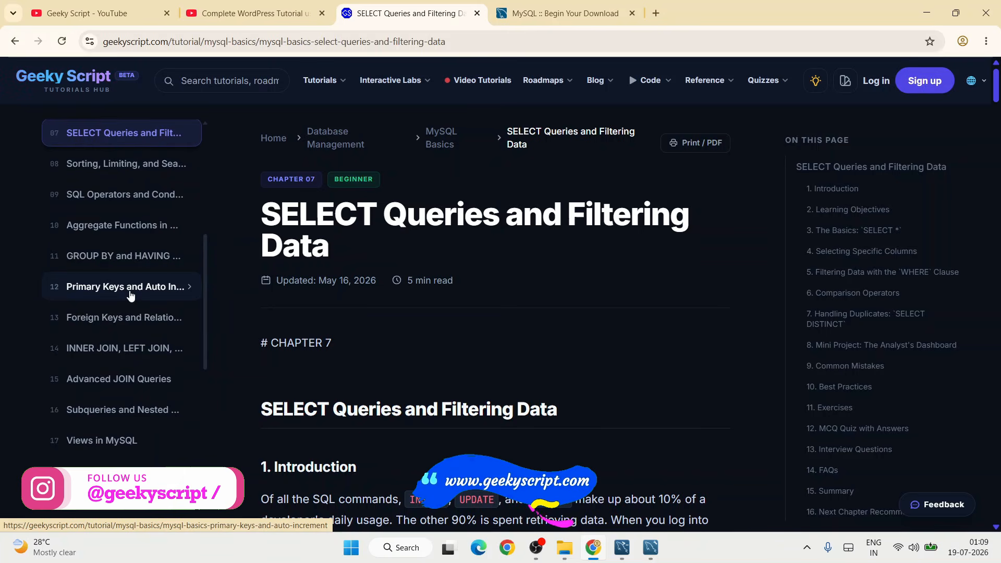
{"action": "scroll", "coordinate": [134, 371], "scroll_direction": "down", "scroll_amount": 6}
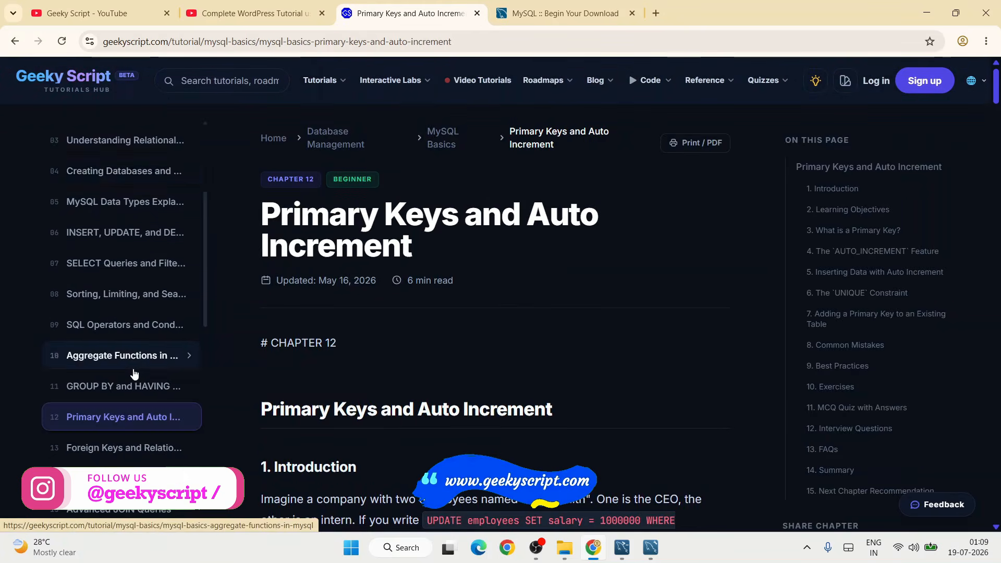
{"action": "scroll", "coordinate": [109, 389], "scroll_direction": "down", "scroll_amount": 2}
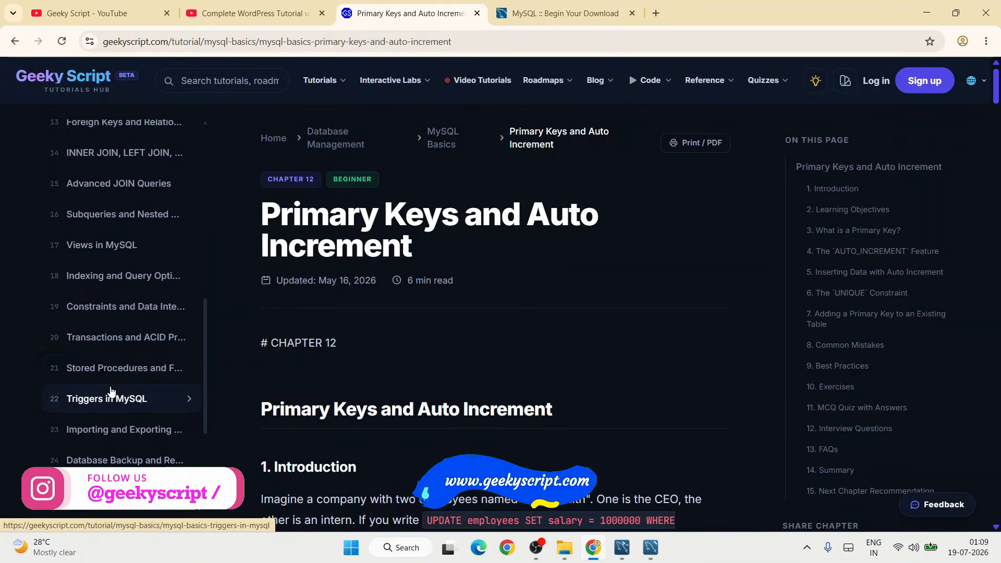
{"action": "scroll", "coordinate": [398, 316], "scroll_direction": "down", "scroll_amount": 8}
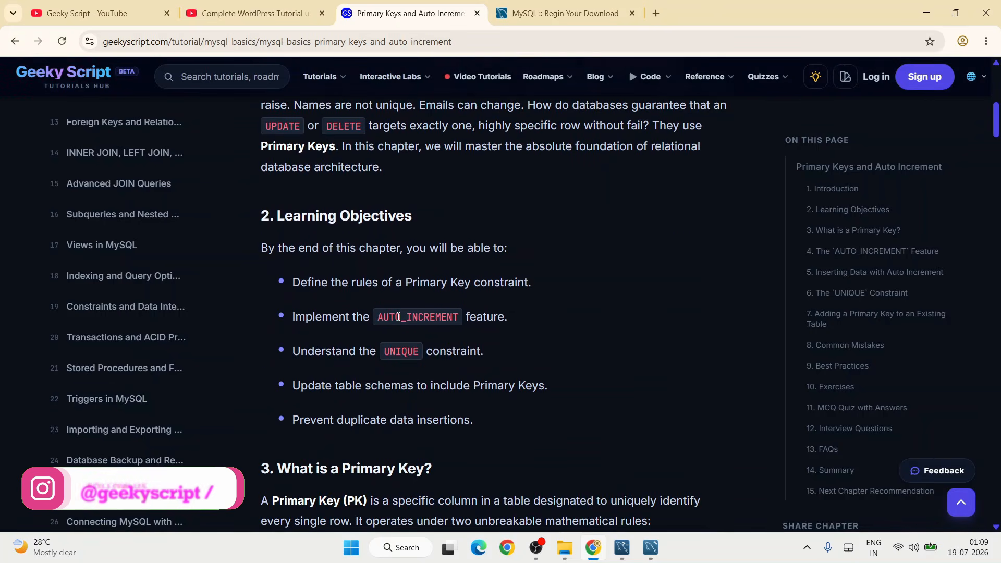
{"action": "scroll", "coordinate": [398, 316], "scroll_direction": "down", "scroll_amount": 5}
{"action": "scroll", "coordinate": [503, 365], "scroll_direction": "down", "scroll_amount": 6}
{"action": "scroll", "coordinate": [502, 365], "scroll_direction": "down", "scroll_amount": 2}
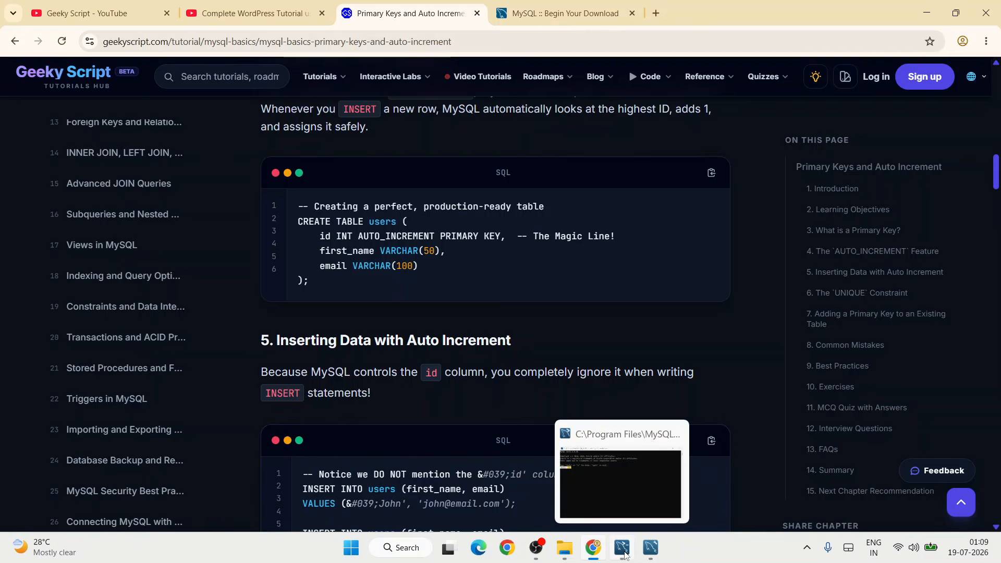
- Check the MySQL Workbench window, return to Chrome, and show the Geeky Script YouTube channel page with its name
{"action": "left_click", "coordinate": [645, 548]}
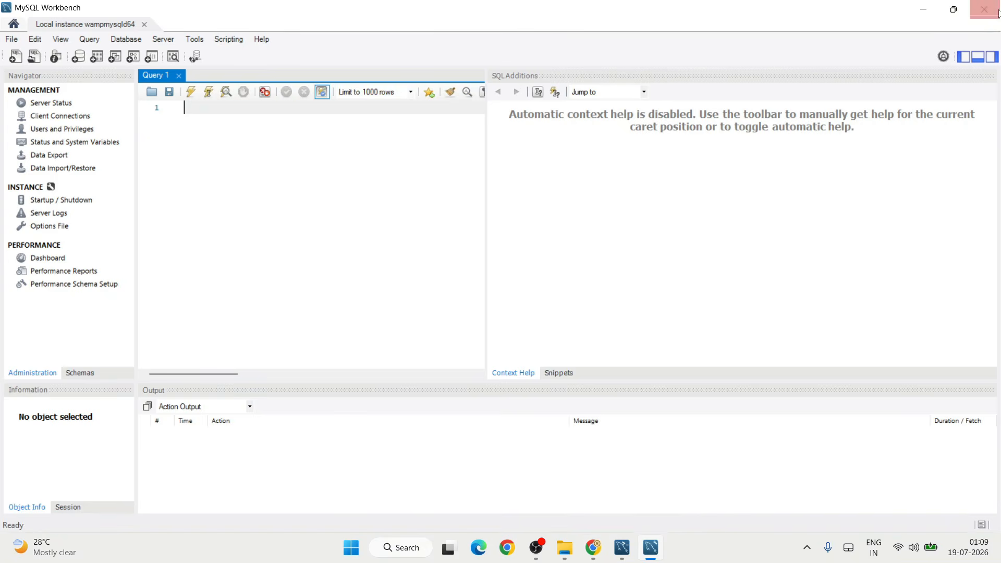
{"action": "key", "text": "alt+Tab"}
{"action": "left_click", "coordinate": [115, 6]}
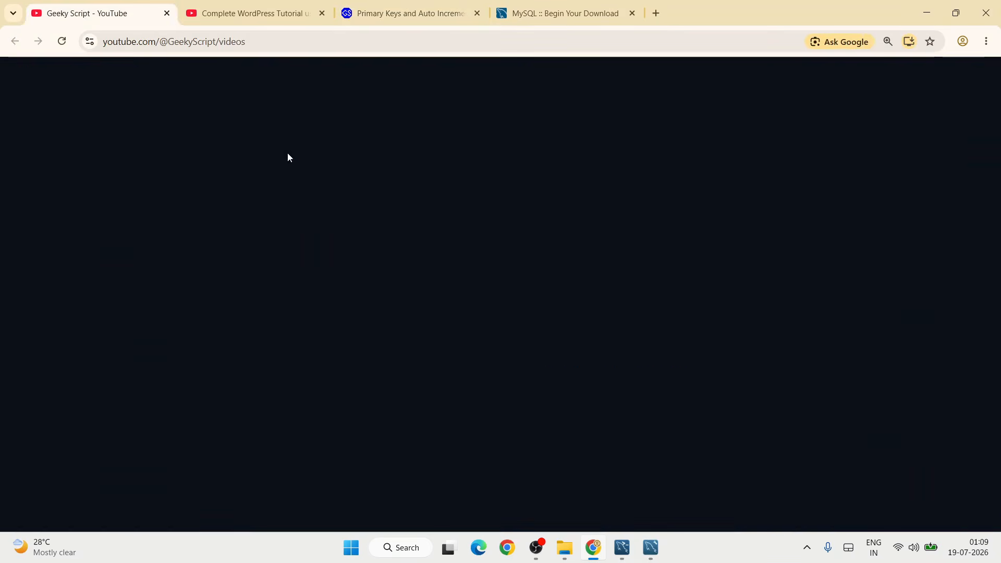
{"action": "left_click_drag", "start_coordinate": [244, 279], "coordinate": [536, 311]}
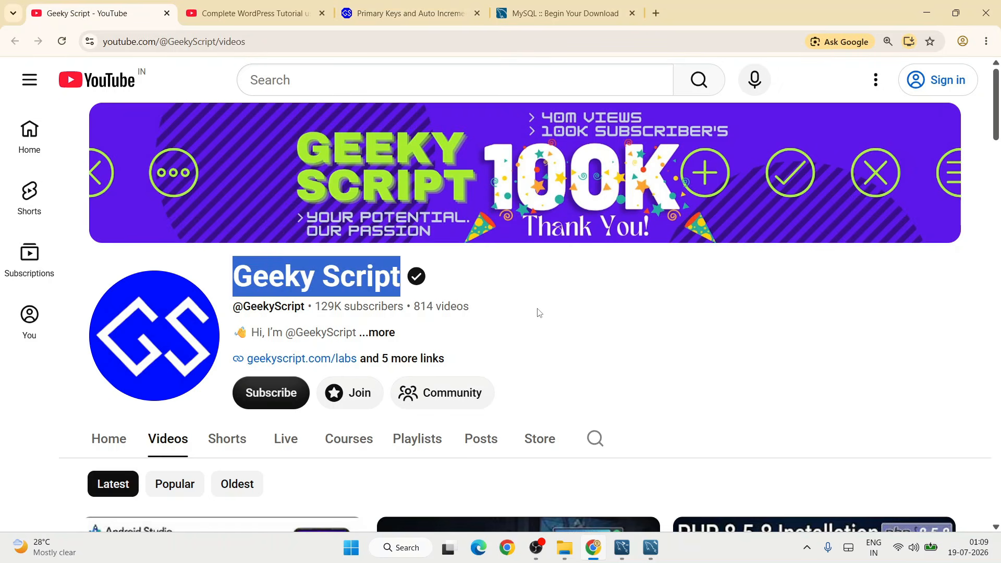
{"action": "left_click", "coordinate": [541, 315]}
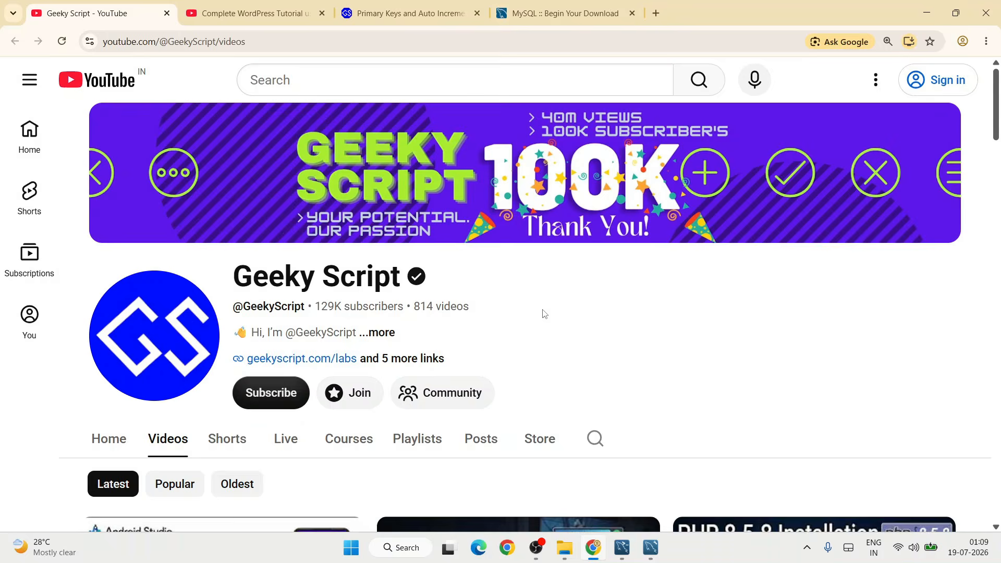
- Return to the Primary Keys and Auto Increment chapter and view its beginning
{"action": "left_click", "coordinate": [402, 5]}
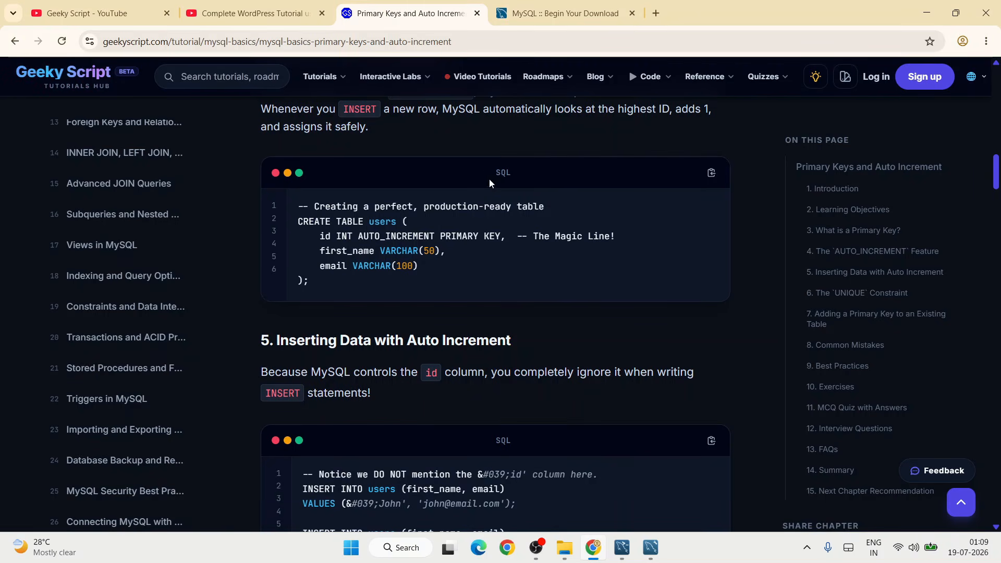
{"action": "scroll", "coordinate": [495, 201], "scroll_direction": "up", "scroll_amount": 10}
{"action": "scroll", "coordinate": [495, 205], "scroll_direction": "up", "scroll_amount": 6}
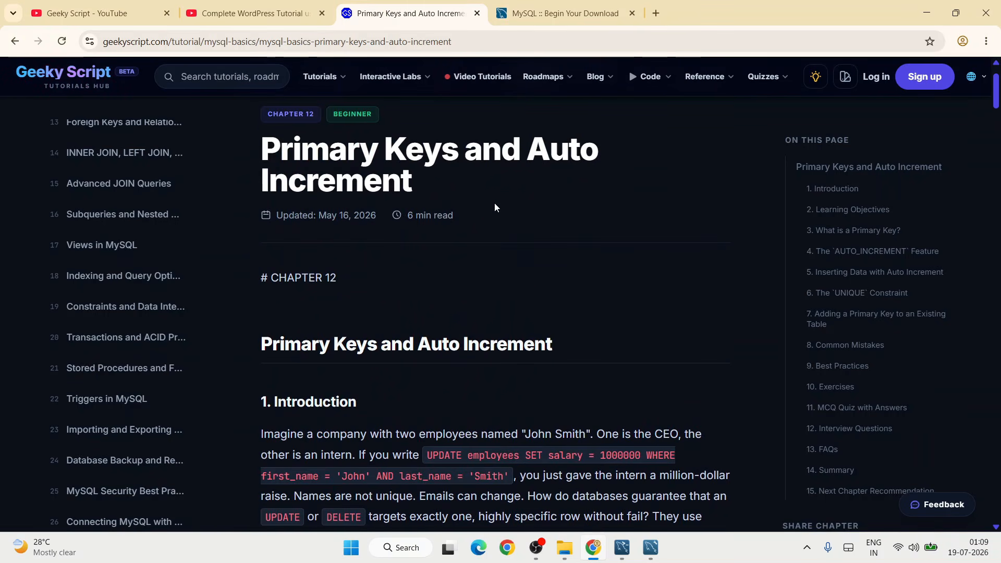